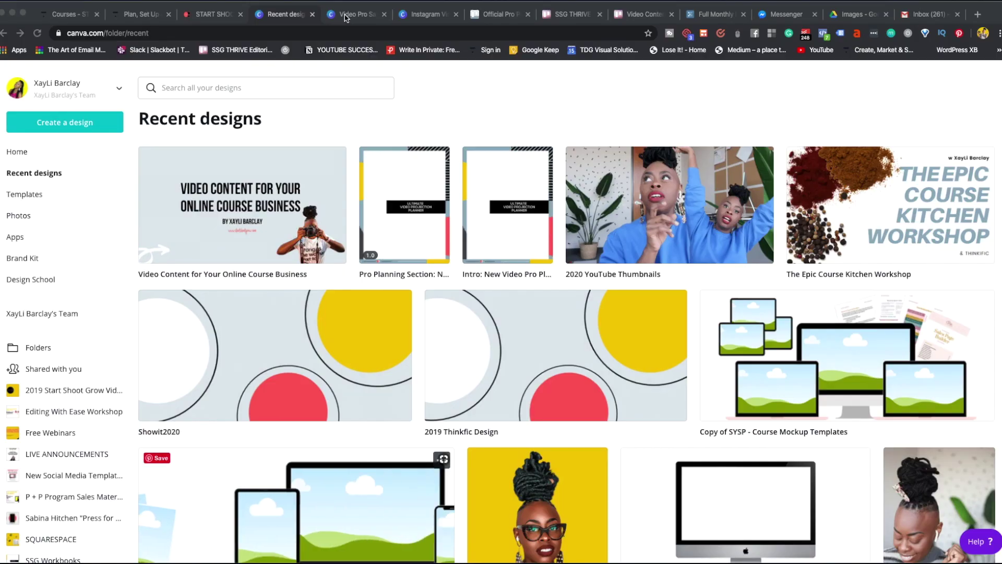
# Switch to the Video Pro Sales Page Video design and look over its uploaded images and videos.
pyautogui.click(345, 17)
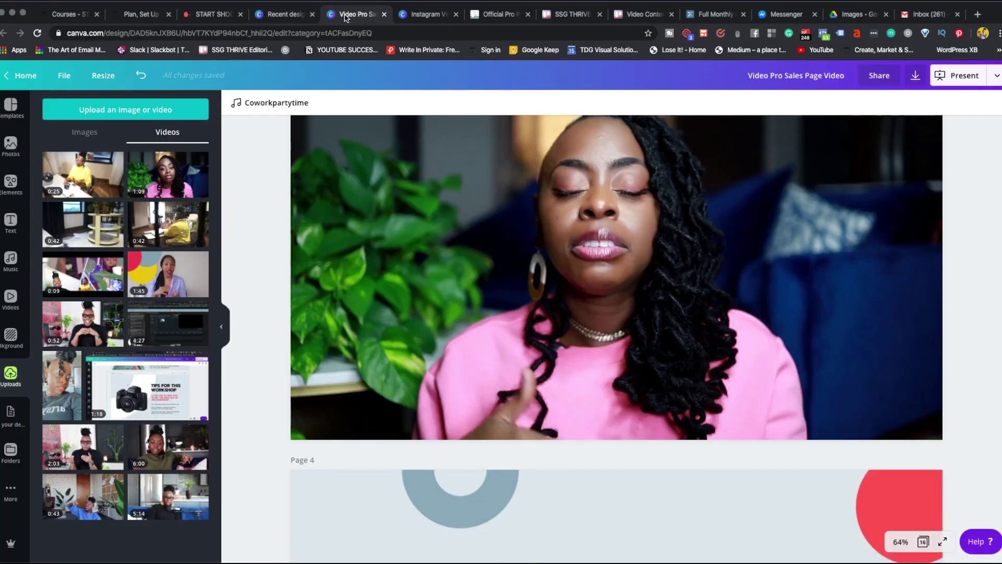
pyautogui.scroll(-5, 381, 224)
pyautogui.scroll(5, 380, 229)
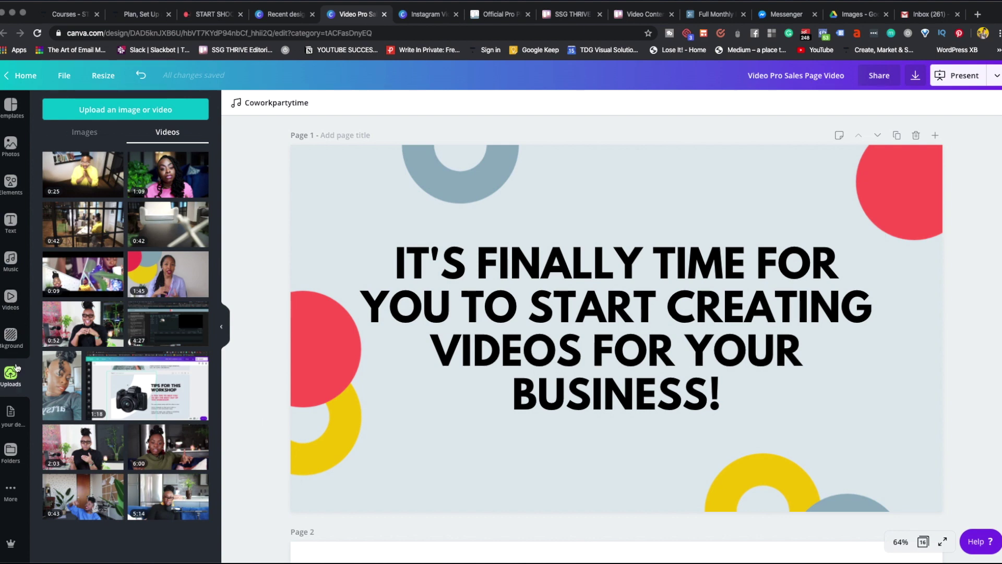
pyautogui.click(80, 135)
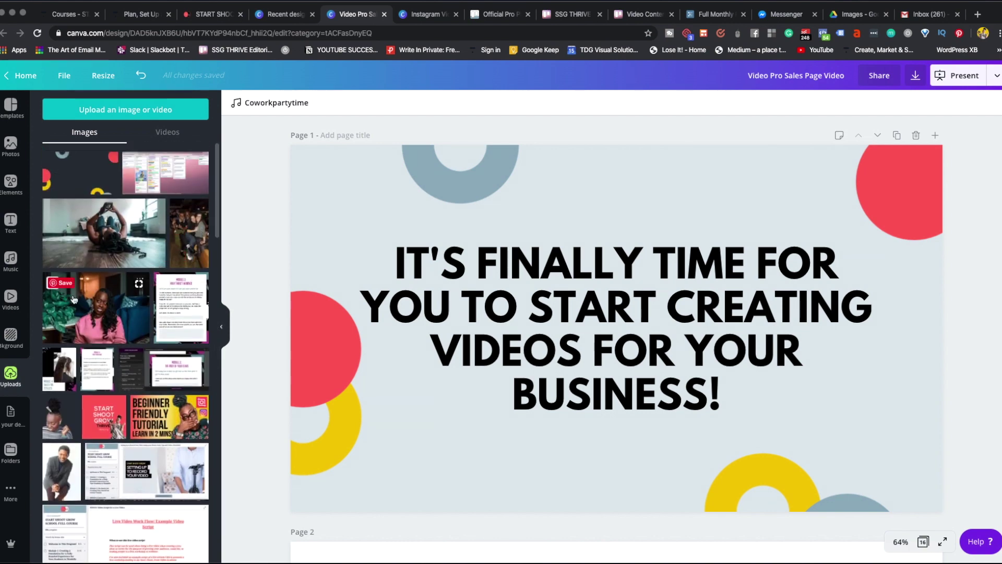
pyautogui.click(164, 135)
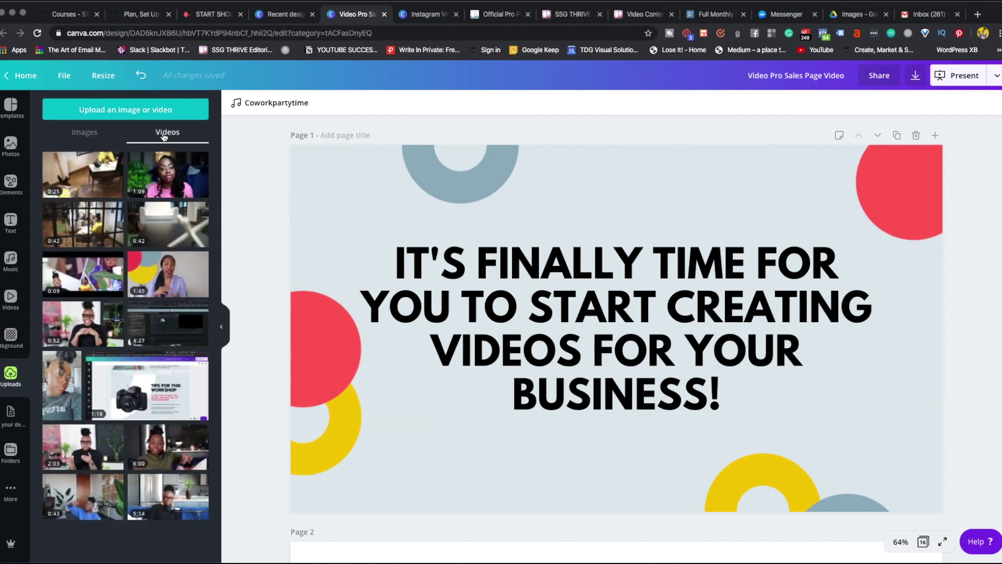
pyautogui.click(96, 134)
pyautogui.click(151, 133)
# Look over the opening text, diagram and video pages of the sales video design.
pyautogui.scroll(-5, 398, 216)
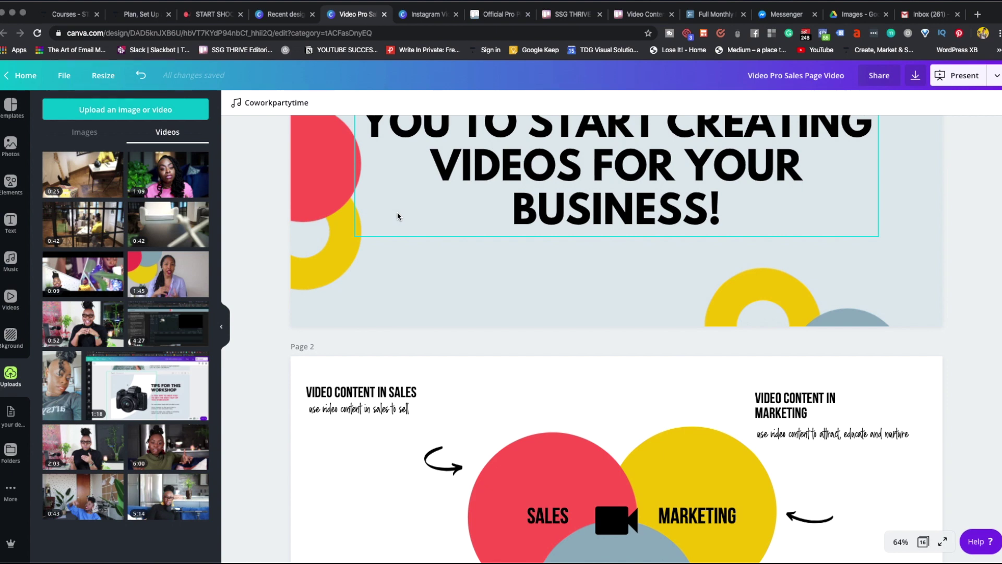
pyautogui.scroll(-20, 397, 216)
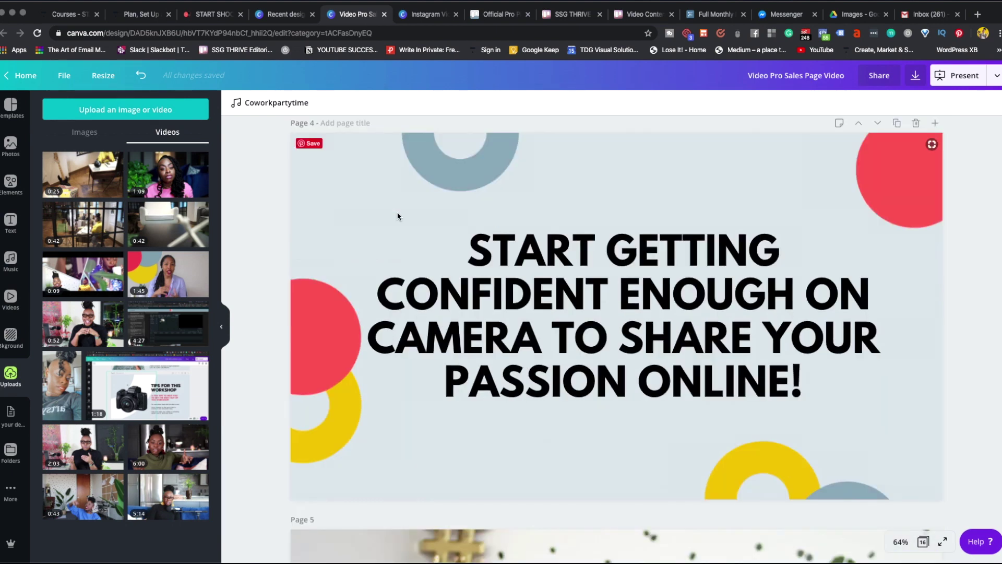
pyautogui.scroll(-12, 397, 216)
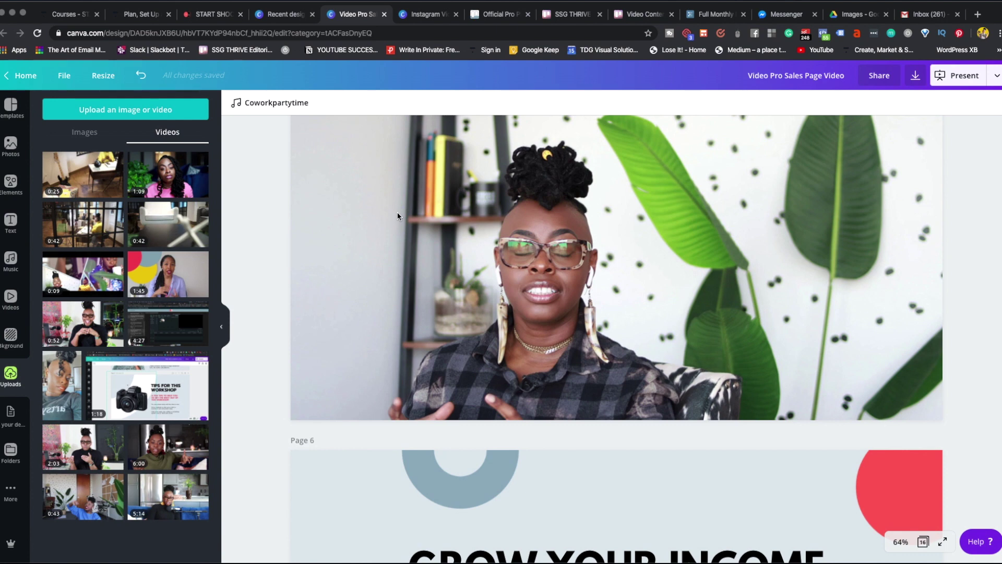
pyautogui.scroll(20, 397, 216)
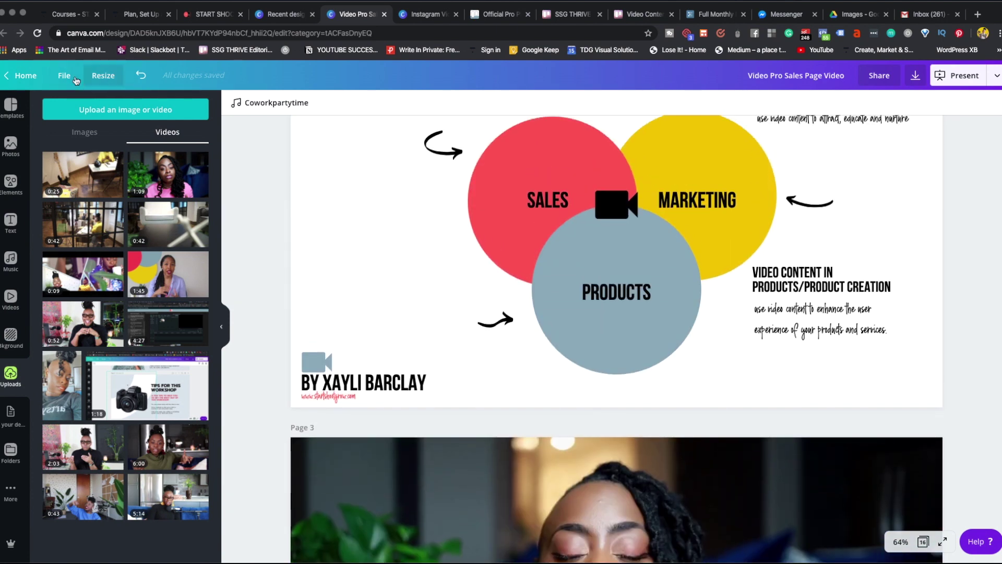
# Check the design's file options and dimensions, and review its pages from page 1 through page 16.
pyautogui.click(65, 77)
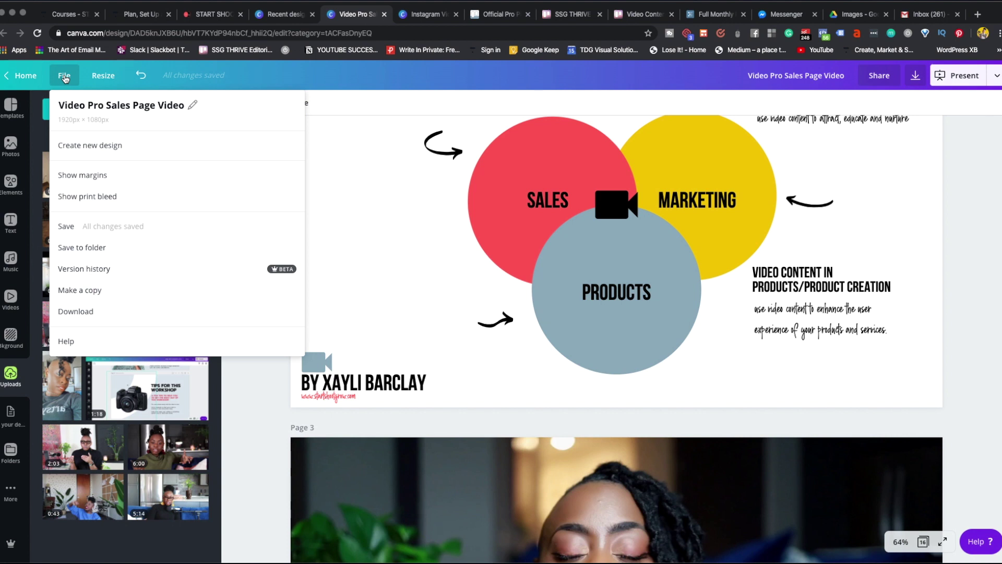
pyautogui.click(271, 428)
pyautogui.scroll(5, 452, 243)
pyautogui.scroll(4, 451, 244)
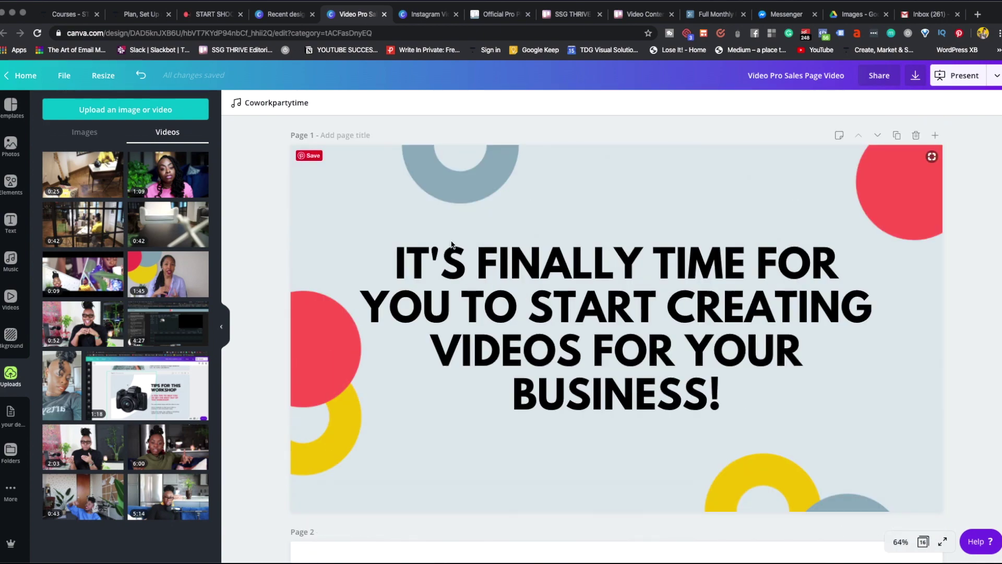
pyautogui.scroll(-12, 451, 245)
pyautogui.scroll(-20, 452, 244)
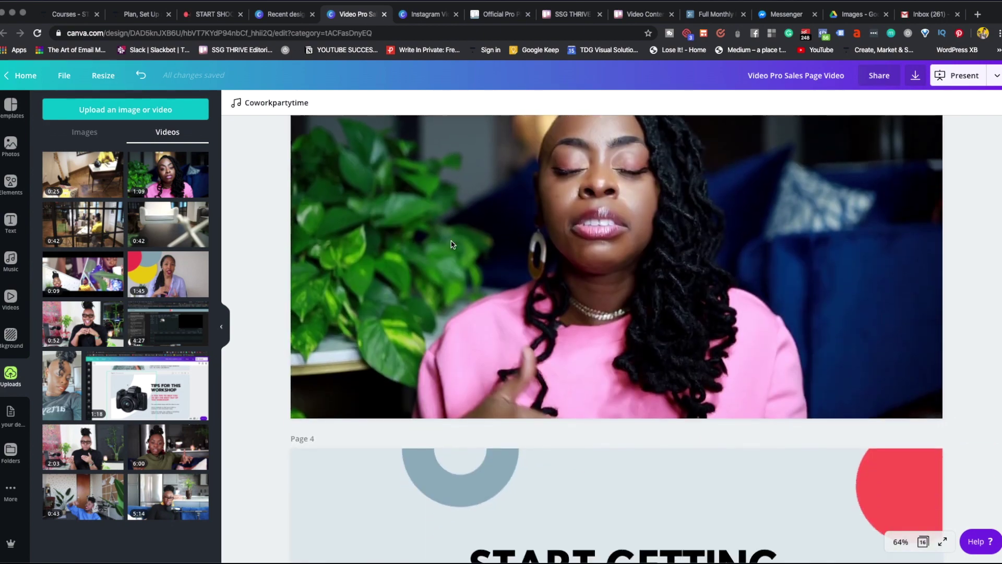
pyautogui.scroll(-20, 452, 246)
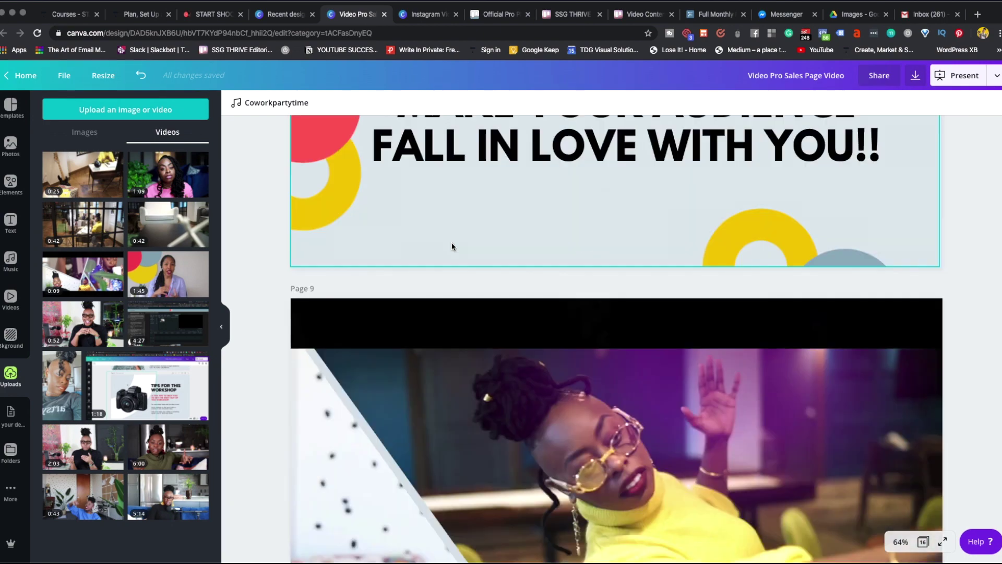
pyautogui.scroll(-20, 452, 247)
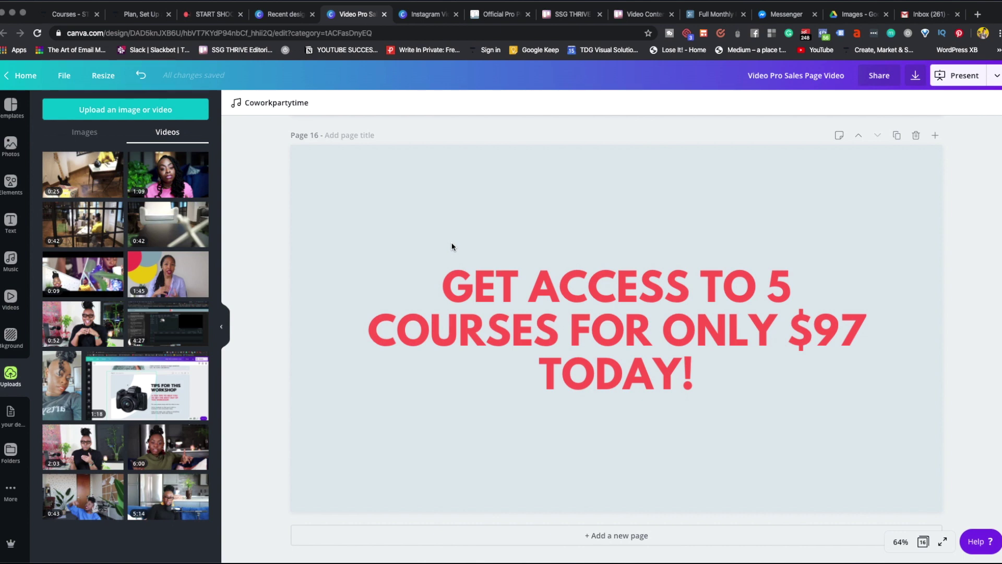
# Review the slides in reverse order, from the mockup on page 15 back to the headline on page 1.
pyautogui.scroll(8, 453, 247)
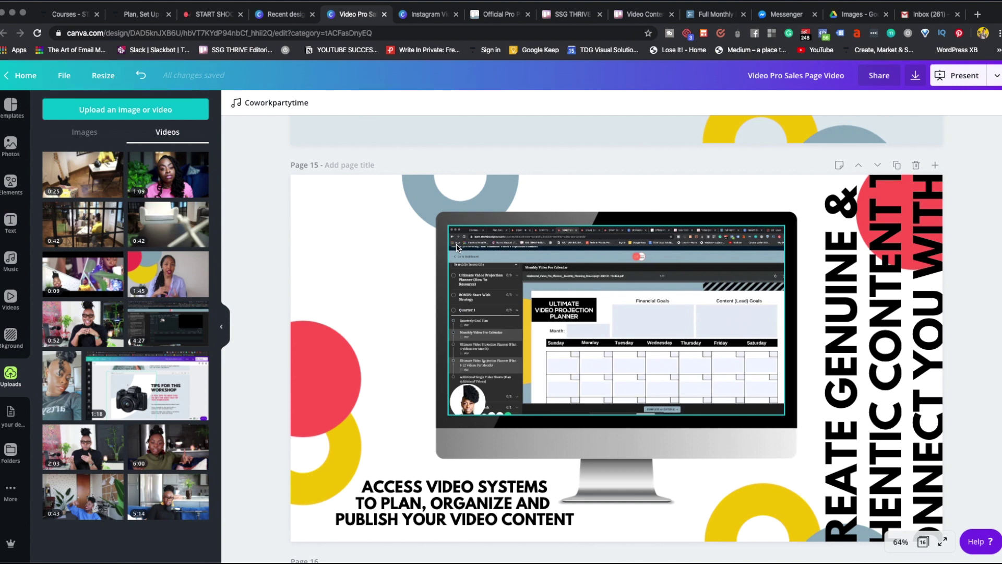
pyautogui.scroll(12, 457, 246)
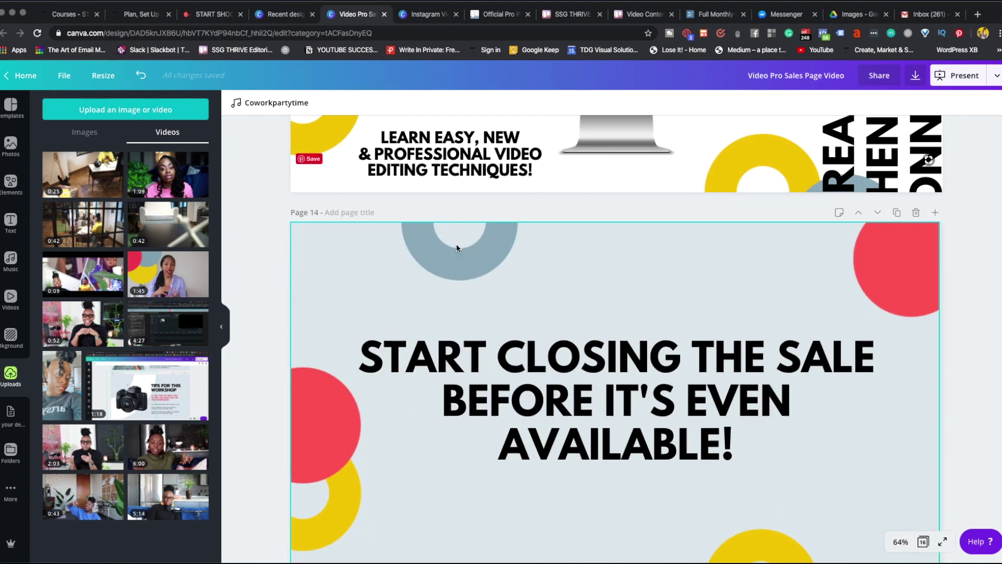
pyautogui.scroll(10, 417, 246)
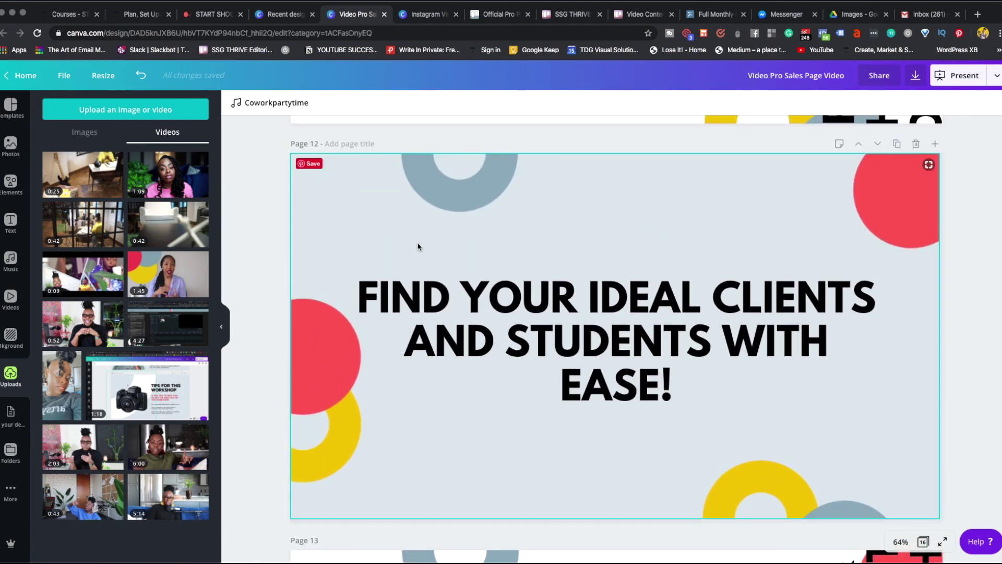
pyautogui.scroll(15, 417, 246)
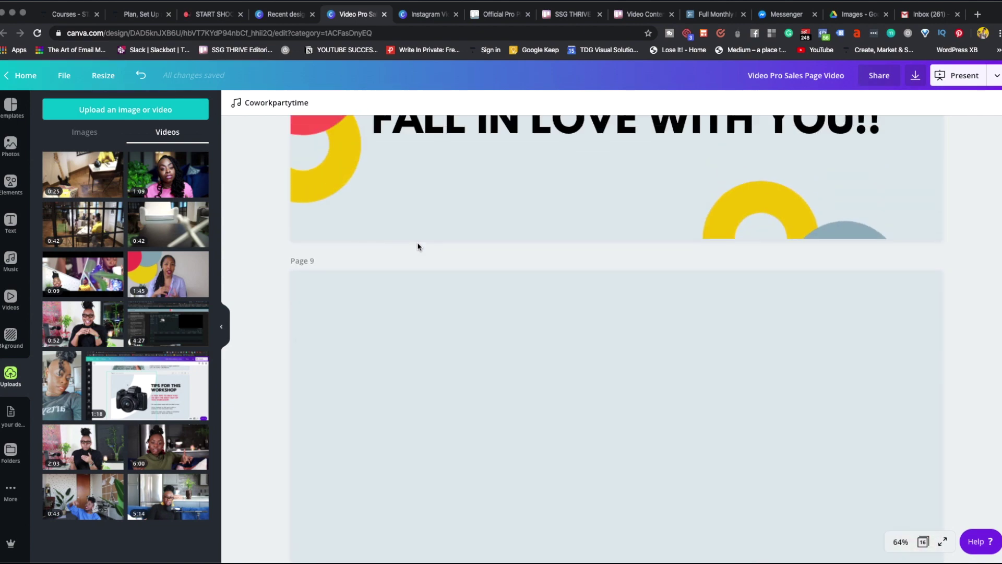
pyautogui.scroll(6, 418, 247)
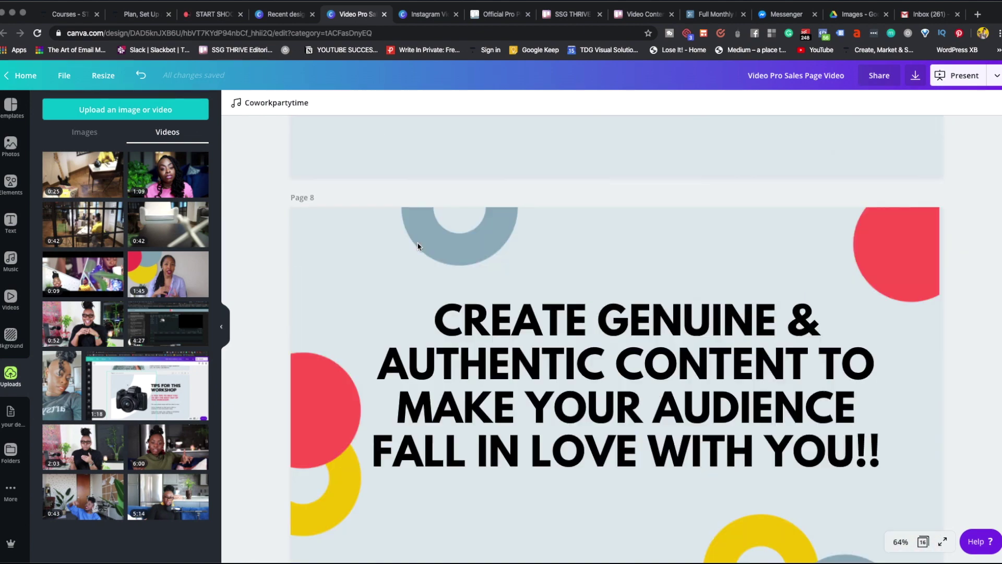
pyautogui.scroll(8, 418, 246)
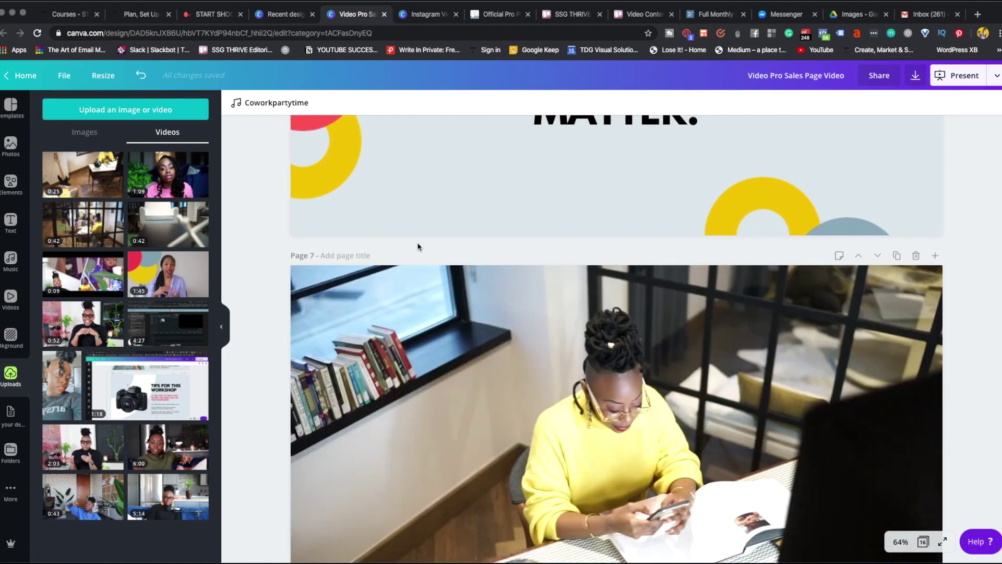
pyautogui.scroll(12, 418, 246)
pyautogui.scroll(2, 417, 247)
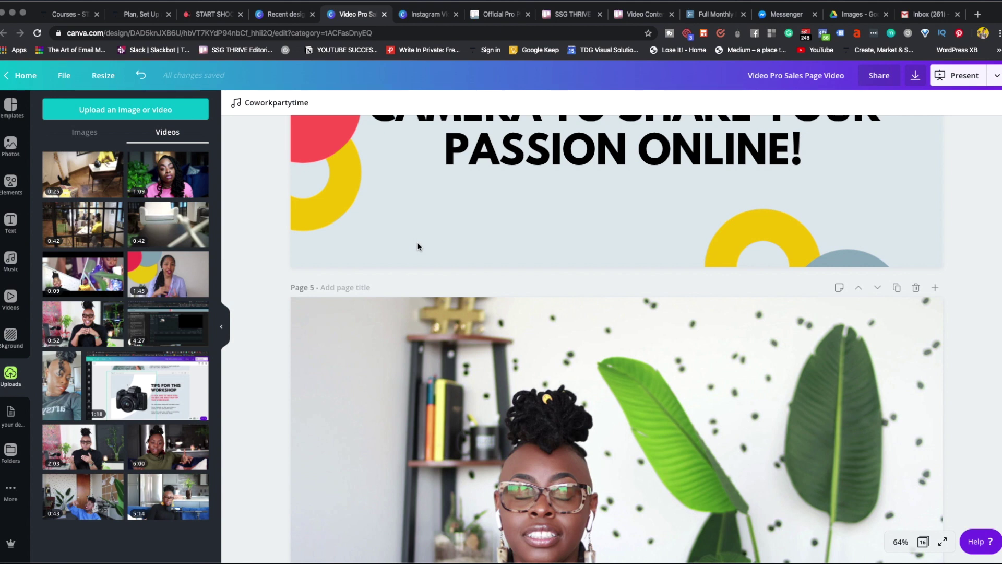
pyautogui.scroll(20, 407, 249)
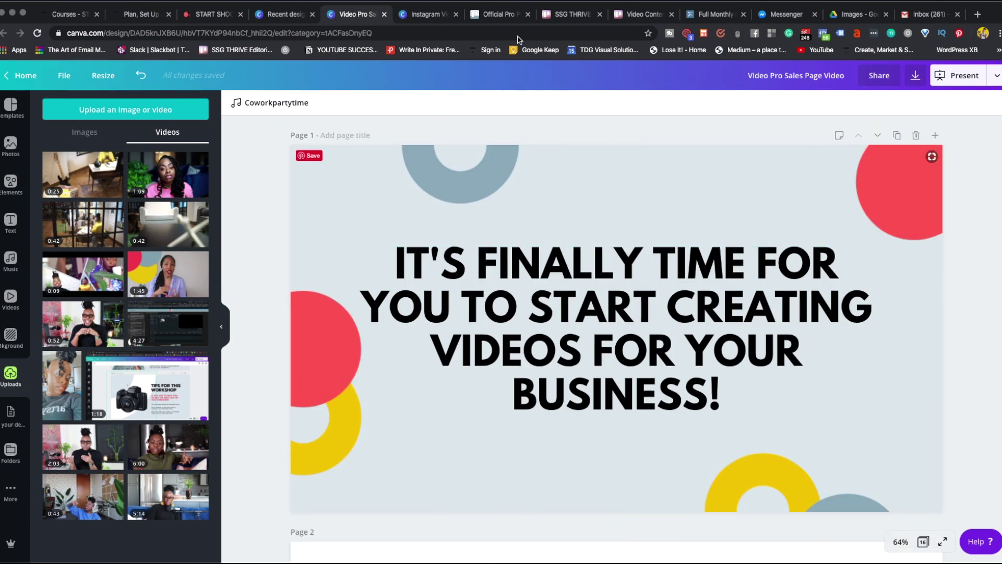
# Switch to the Instagram Video Promotional Templates design and examine its video-and-text pages.
pyautogui.click(416, 16)
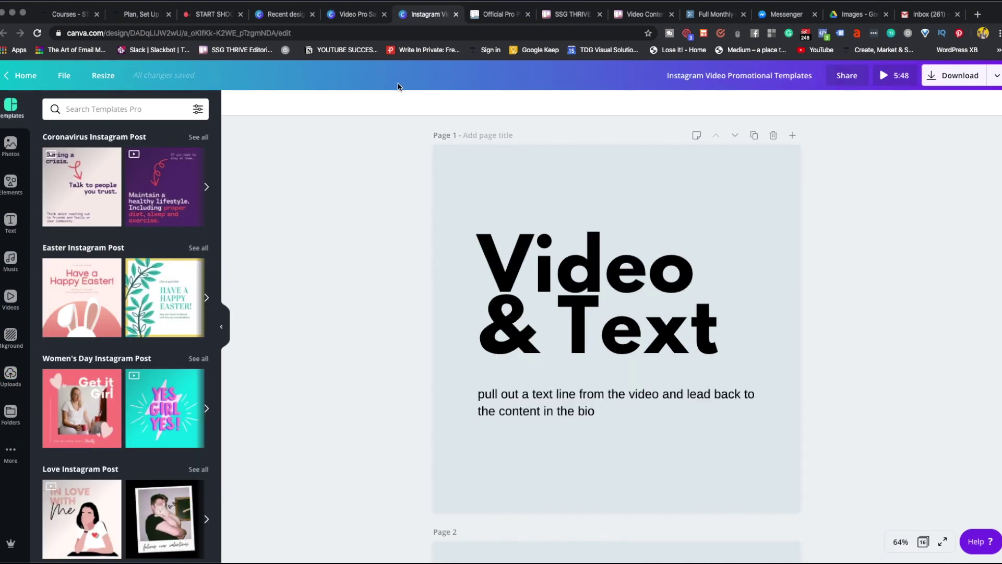
pyautogui.scroll(-8, 559, 268)
pyautogui.scroll(-7, 559, 269)
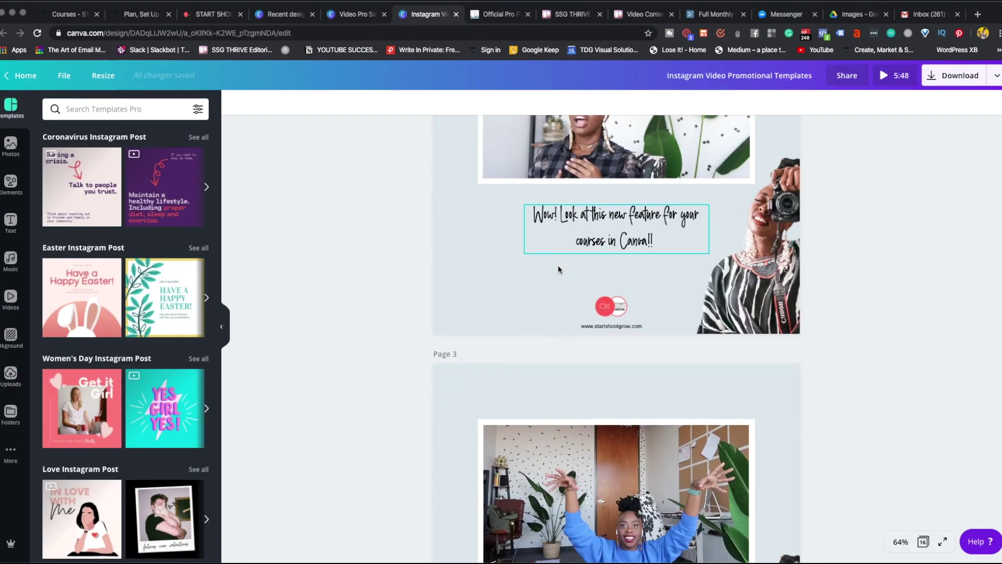
pyautogui.scroll(-7, 558, 269)
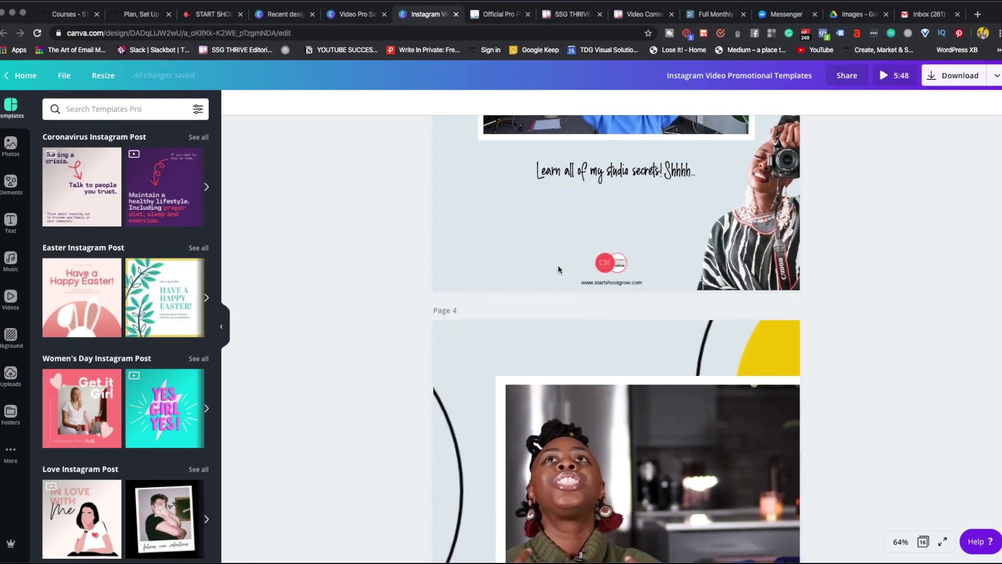
pyautogui.scroll(-12, 559, 269)
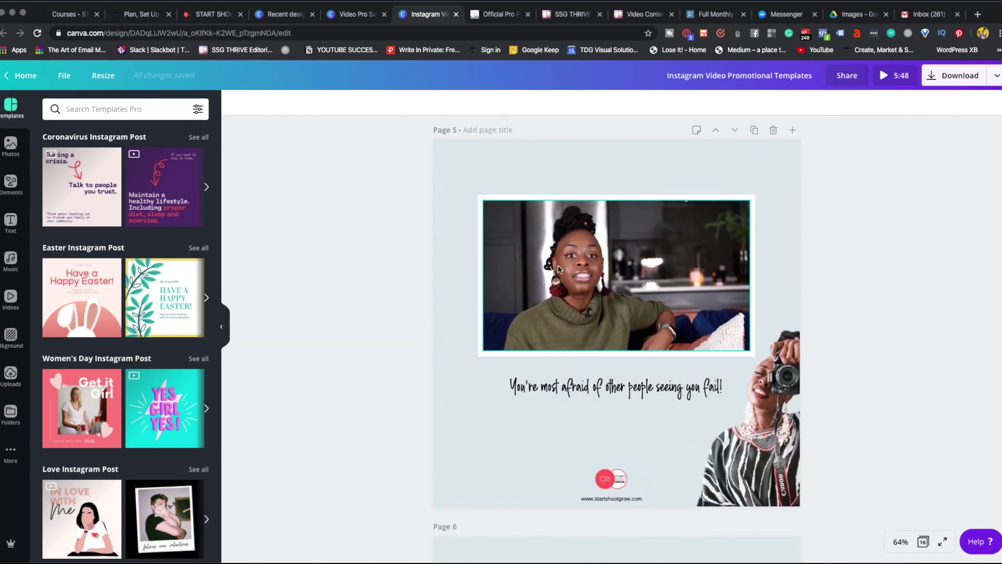
pyautogui.scroll(-3, 558, 269)
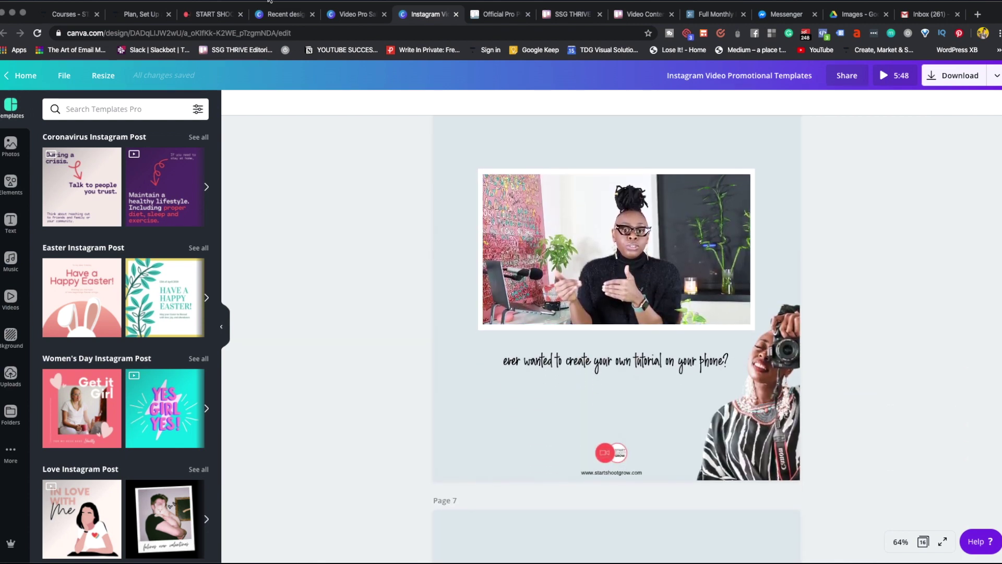
# Return to the Video Pro Sales Page Video design and check its pixel dimensions.
pyautogui.click(340, 18)
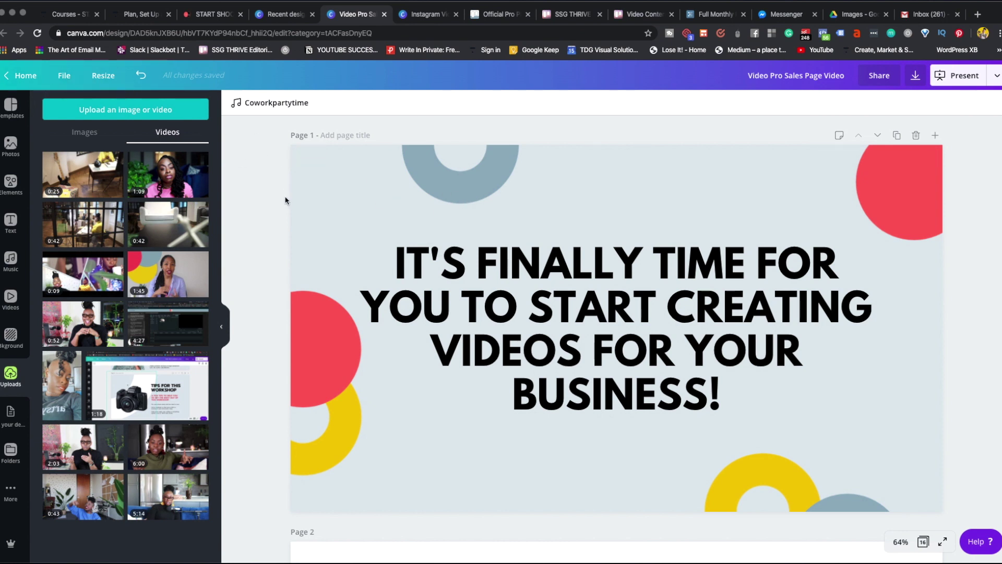
pyautogui.click(65, 76)
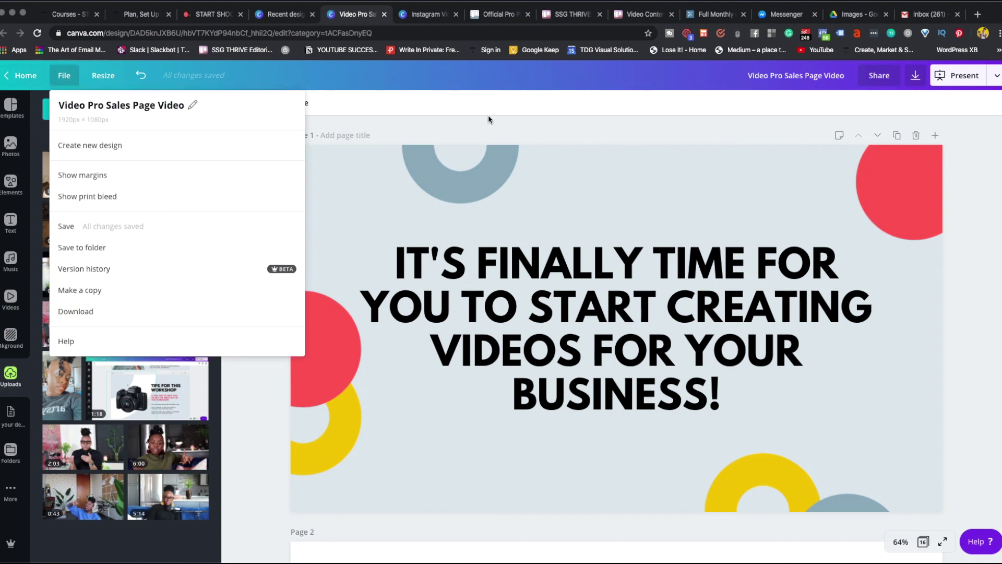
pyautogui.click(488, 134)
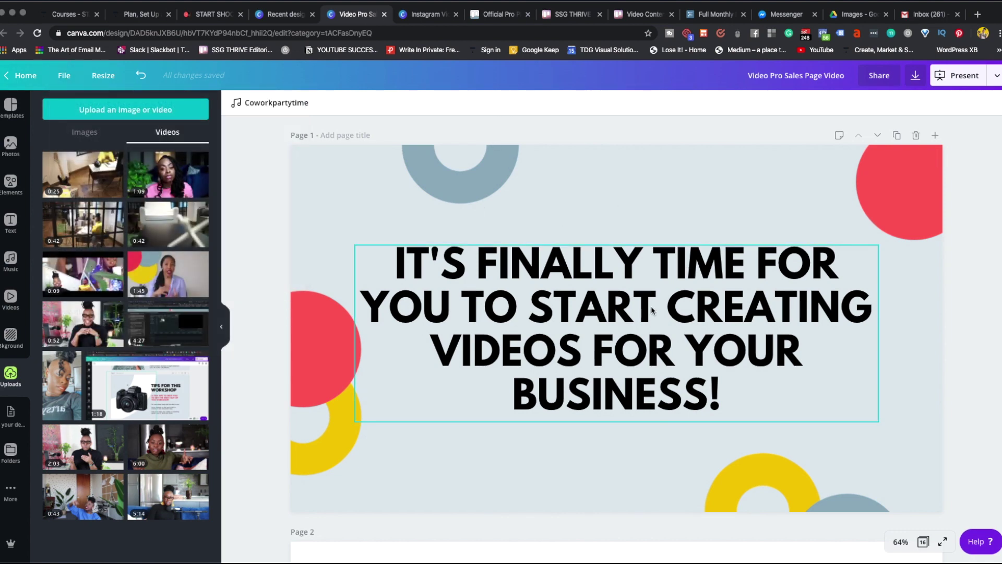
# Inspect how page 1 is built by selecting its patterned background and its headline text separately.
pyautogui.scroll(-2, 652, 310)
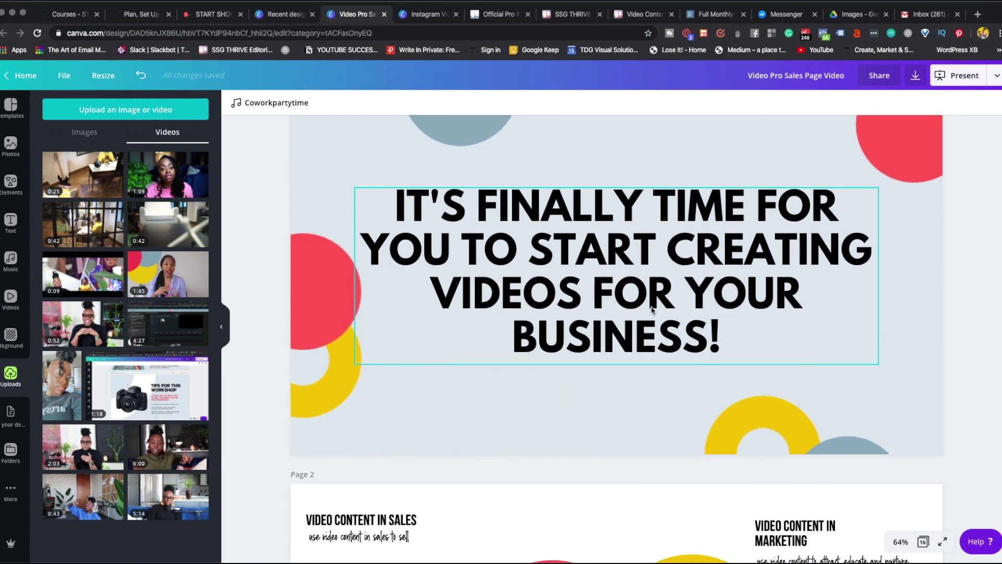
pyautogui.click(583, 389)
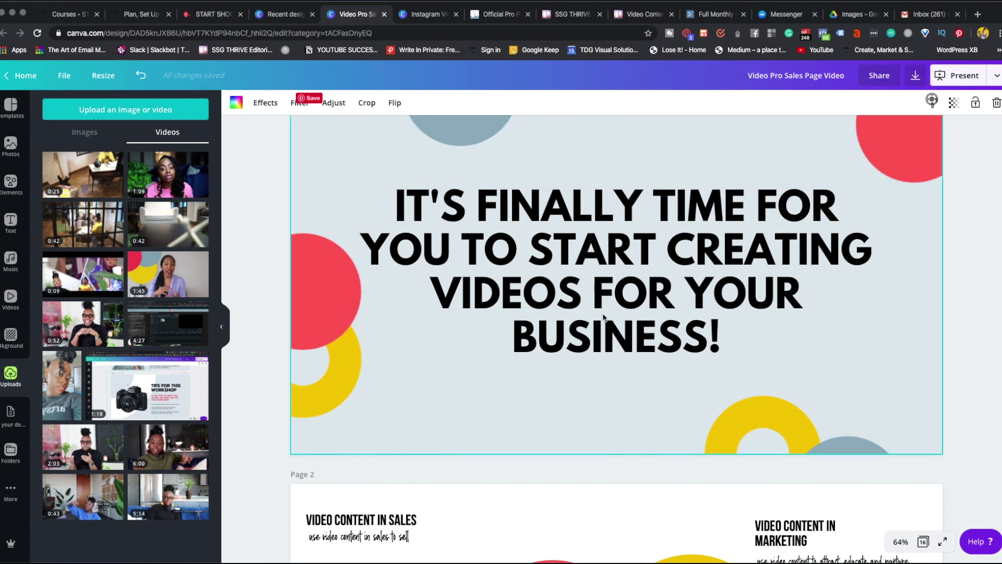
pyautogui.click(571, 217)
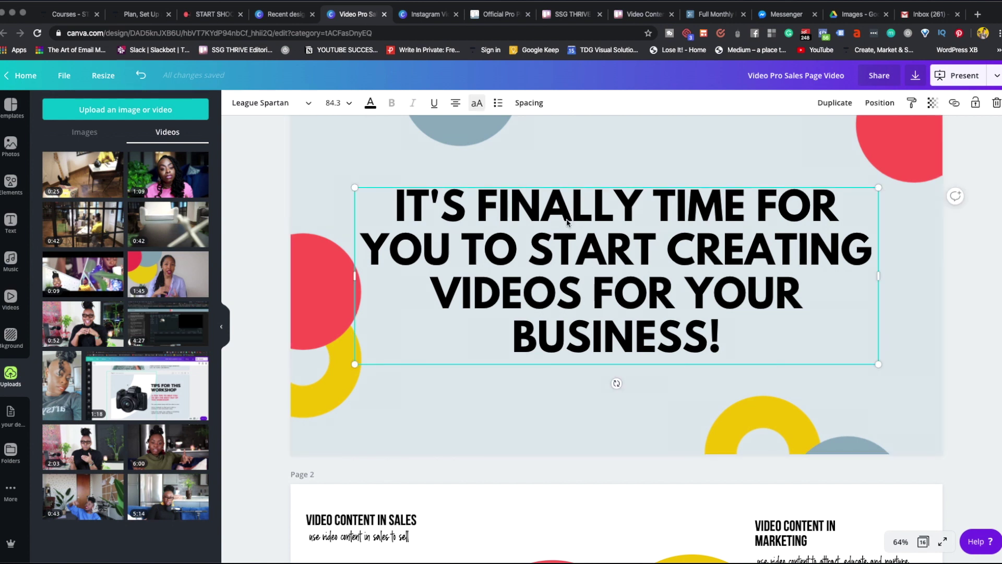
pyautogui.scroll(1, 567, 236)
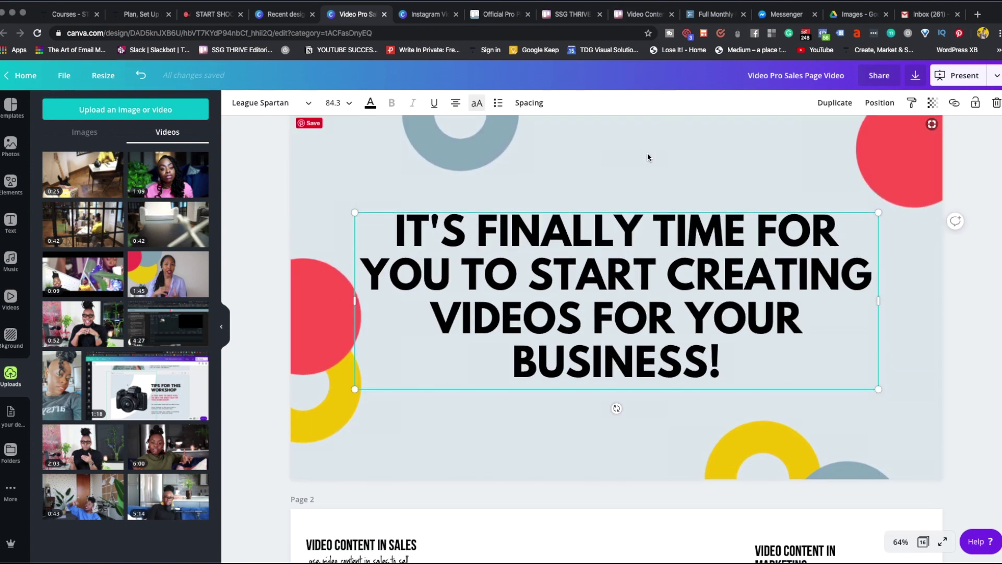
pyautogui.click(645, 155)
# Select the blue-grey circle behind PRODUCTS on page 2 and show the library of shapes and other elements.
pyautogui.scroll(-6, 621, 268)
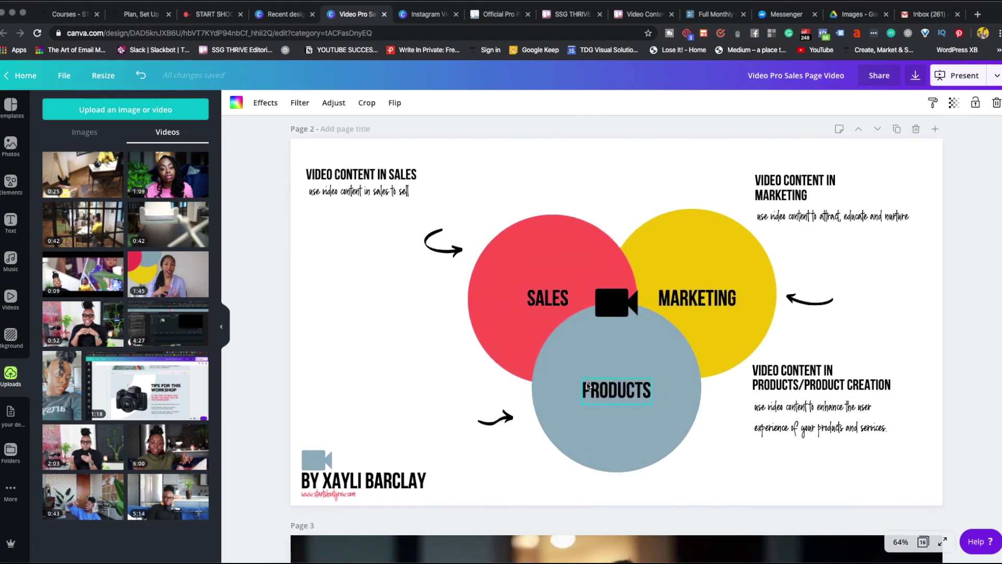
pyautogui.click(557, 377)
pyautogui.click(11, 184)
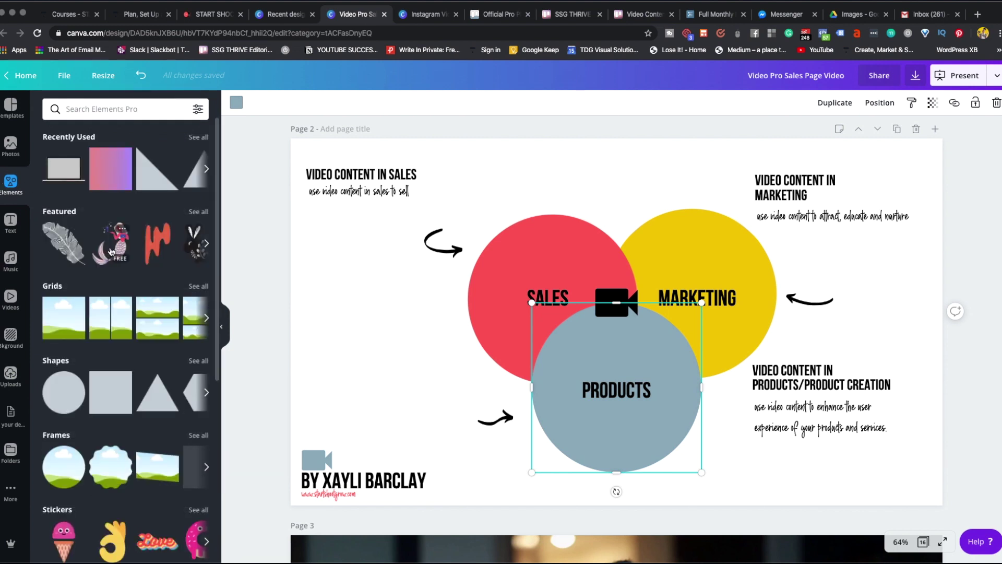
# Try the pink-to-purple gradient square over the circles on page 2 and delete it again.
pyautogui.click(111, 168)
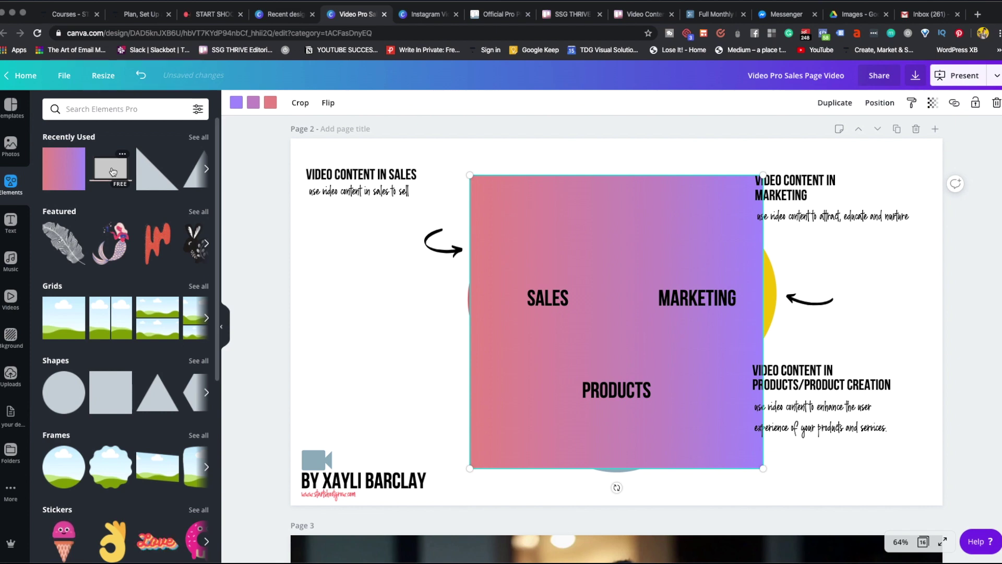
pyautogui.press('Delete')
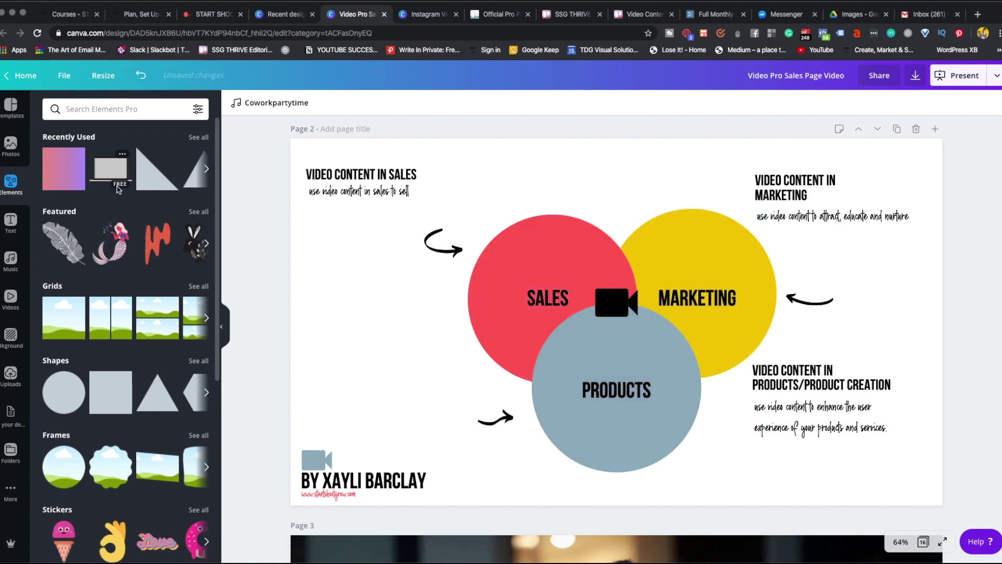
# Show the uploaded videos and examine how pages 3 to 7 alternate video clips with text slides.
pyautogui.scroll(-6, 430, 300)
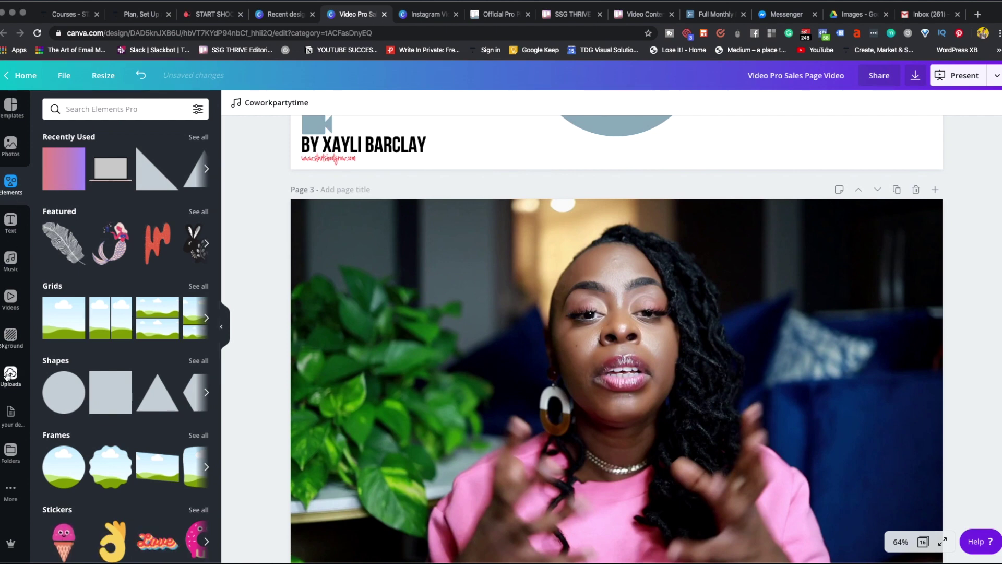
pyautogui.click(25, 376)
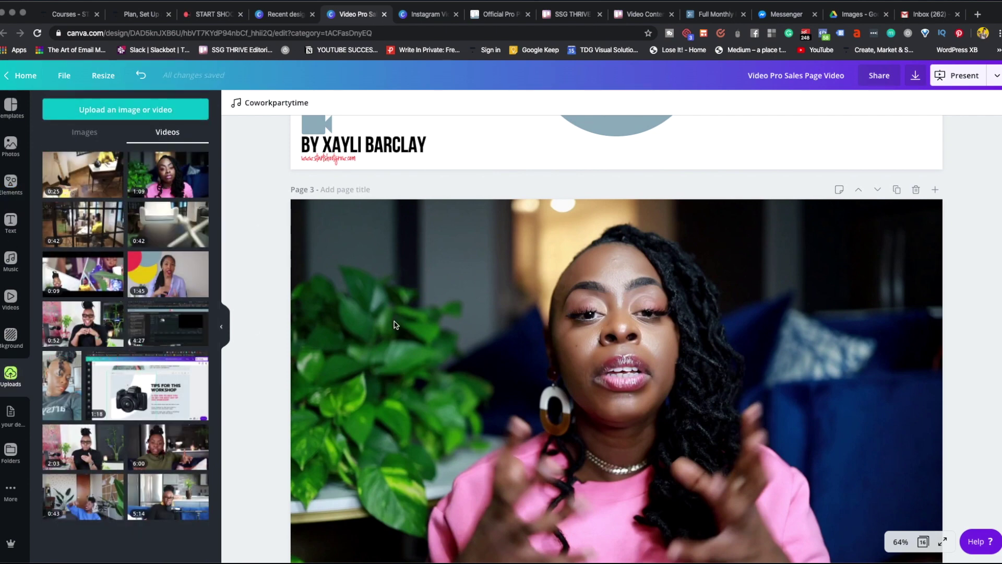
pyautogui.scroll(3, 396, 331)
pyautogui.scroll(-12, 396, 330)
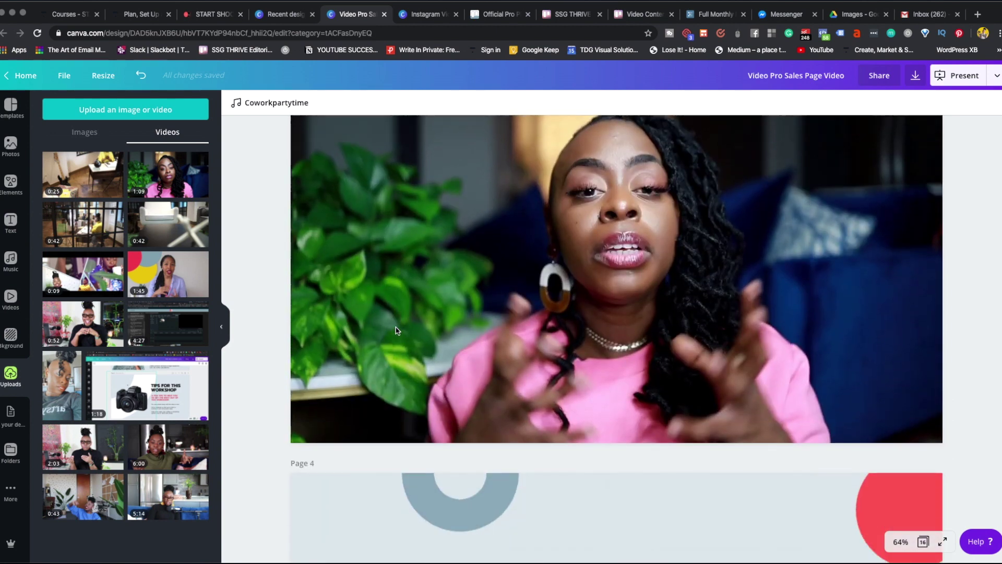
pyautogui.scroll(-1, 394, 330)
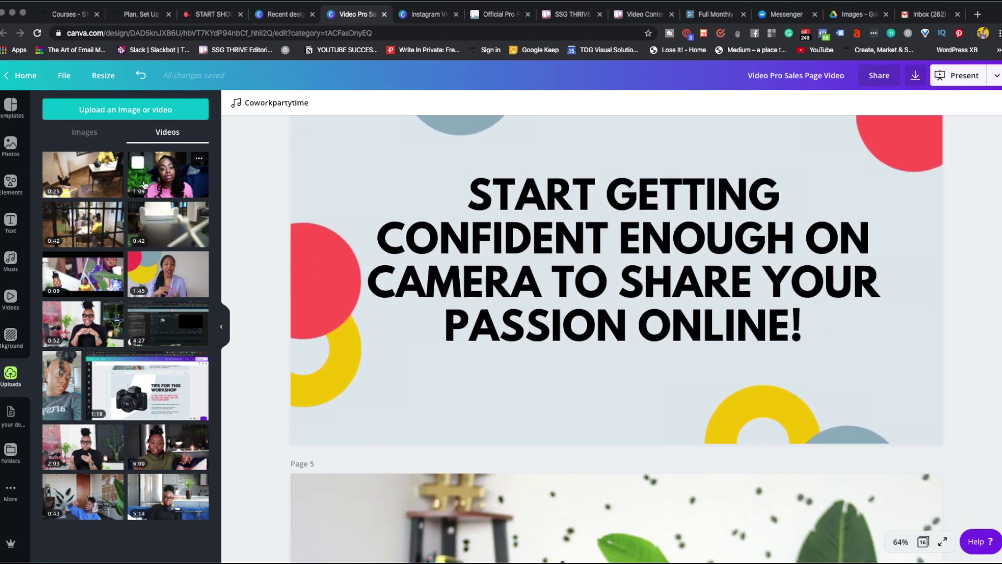
pyautogui.scroll(-14, 407, 307)
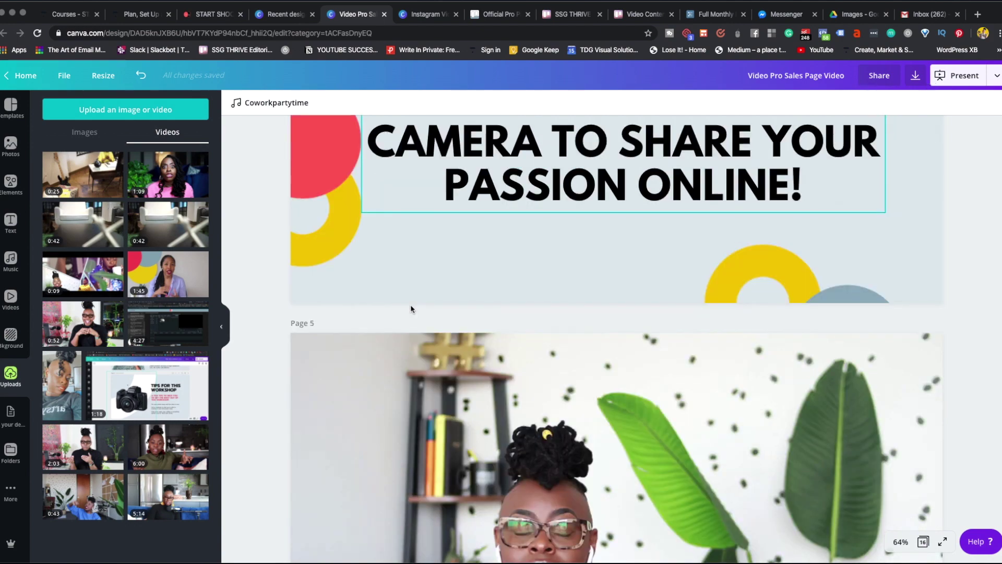
pyautogui.scroll(-5, 405, 308)
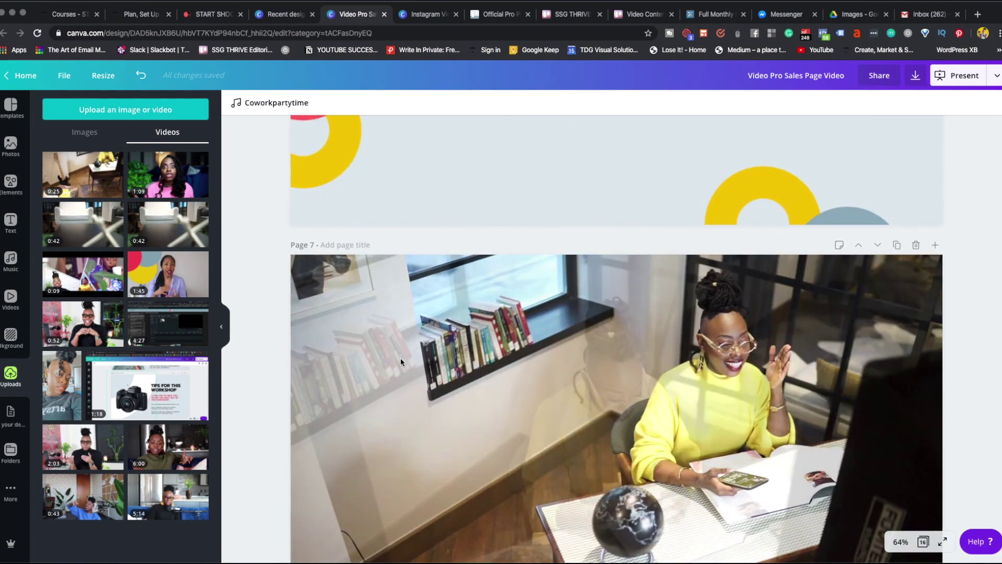
# Select the video of the woman in yellow on page 7 and preview its playback.
pyautogui.click(617, 437)
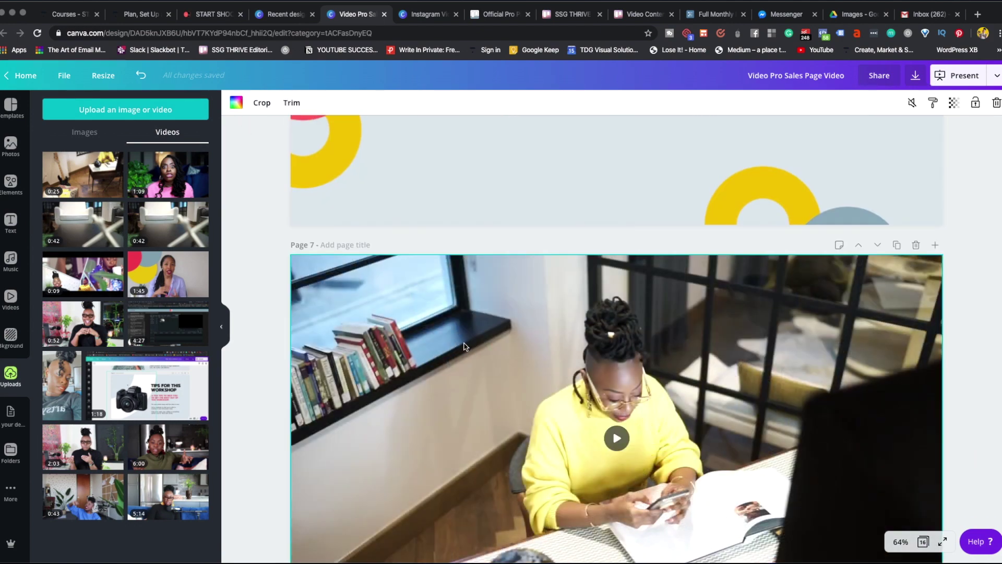
pyautogui.click(616, 438)
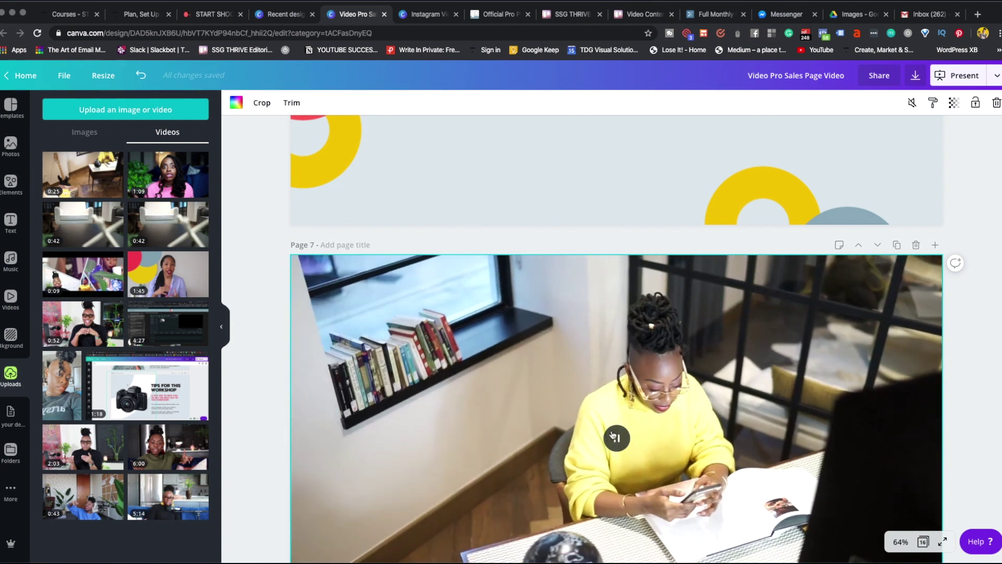
pyautogui.scroll(-1, 613, 435)
pyautogui.scroll(-1, 613, 435)
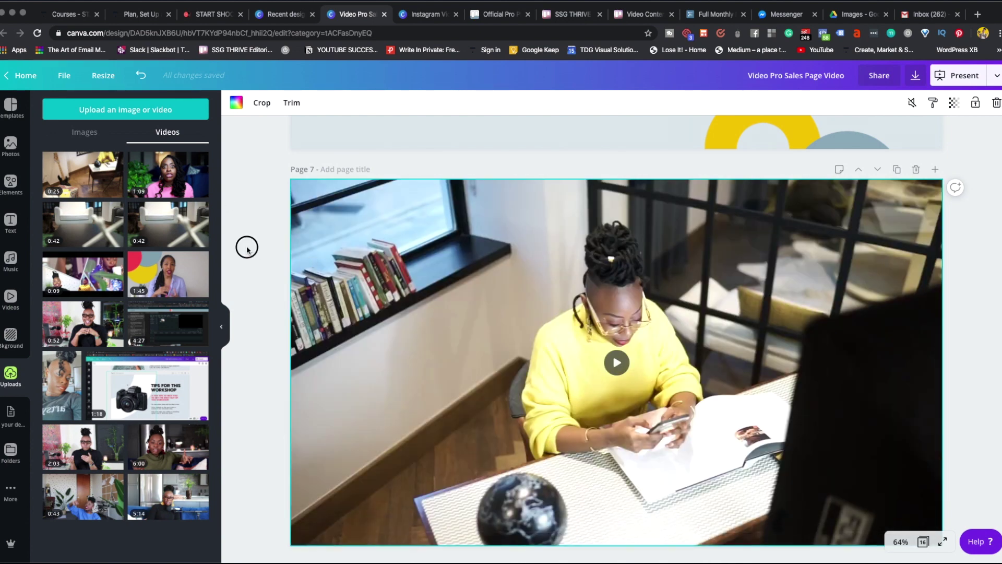
# Place the uploaded 1:09 clip of the woman in pink on page 7 and try trimming its start to leave 55.3 s.
pyautogui.click(166, 183)
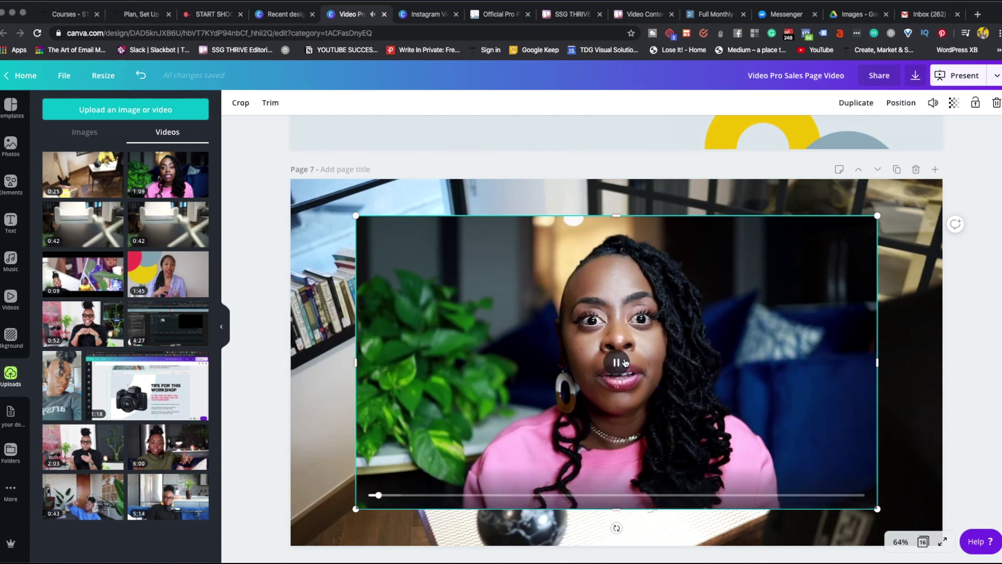
pyautogui.click(616, 362)
pyautogui.click(270, 103)
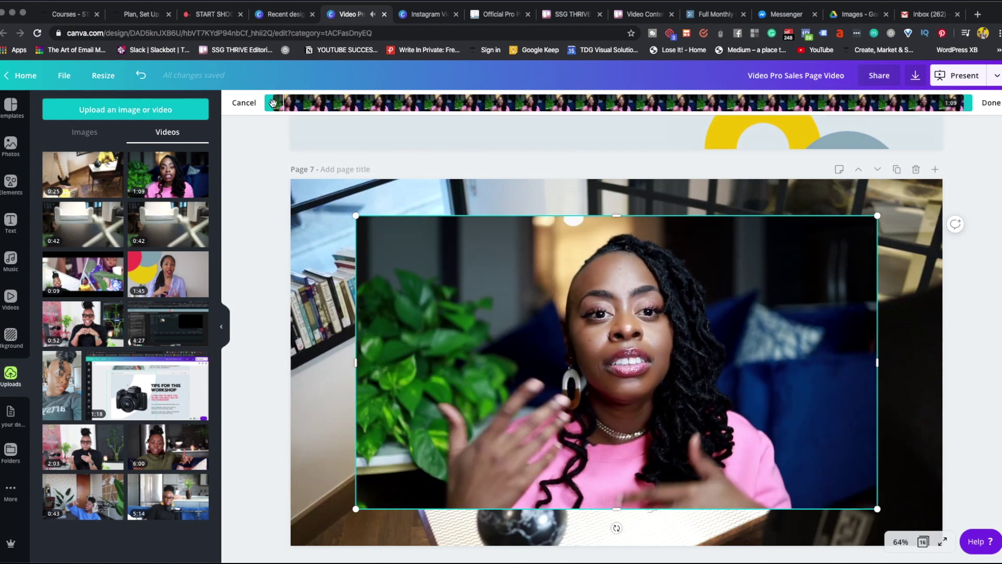
pyautogui.click(304, 107)
pyautogui.moveTo(303, 106); pyautogui.dragTo(412, 103)
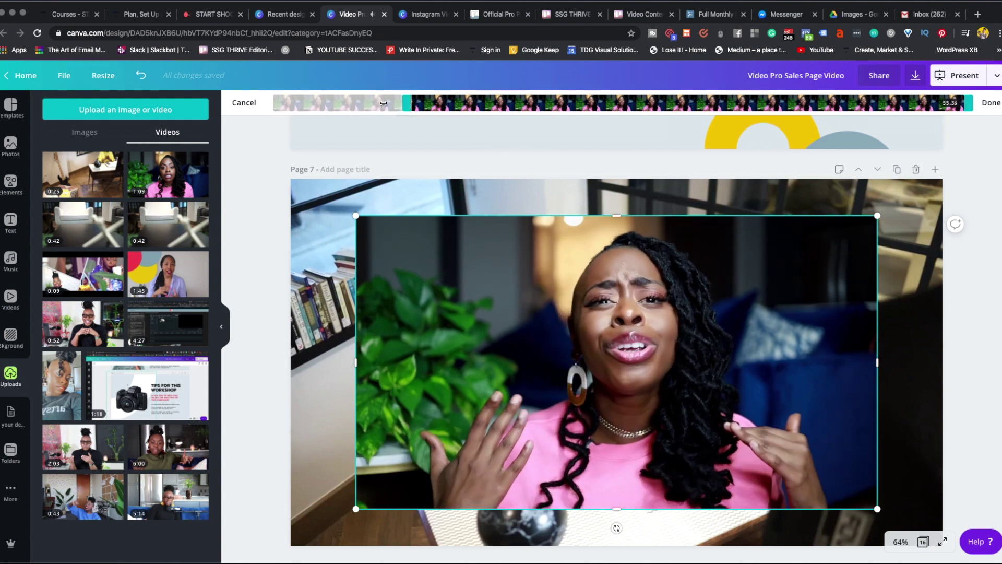
pyautogui.click(244, 103)
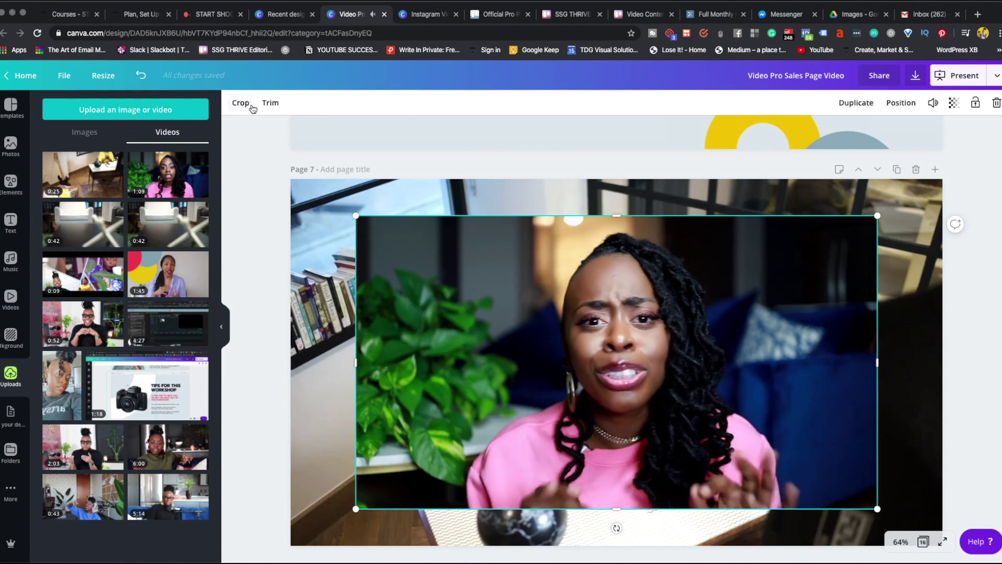
# Set the volume of the clip of the woman in pink to 0 and delete that clip from page 7.
pyautogui.click(933, 102)
pyautogui.moveTo(901, 130); pyautogui.dragTo(755, 128)
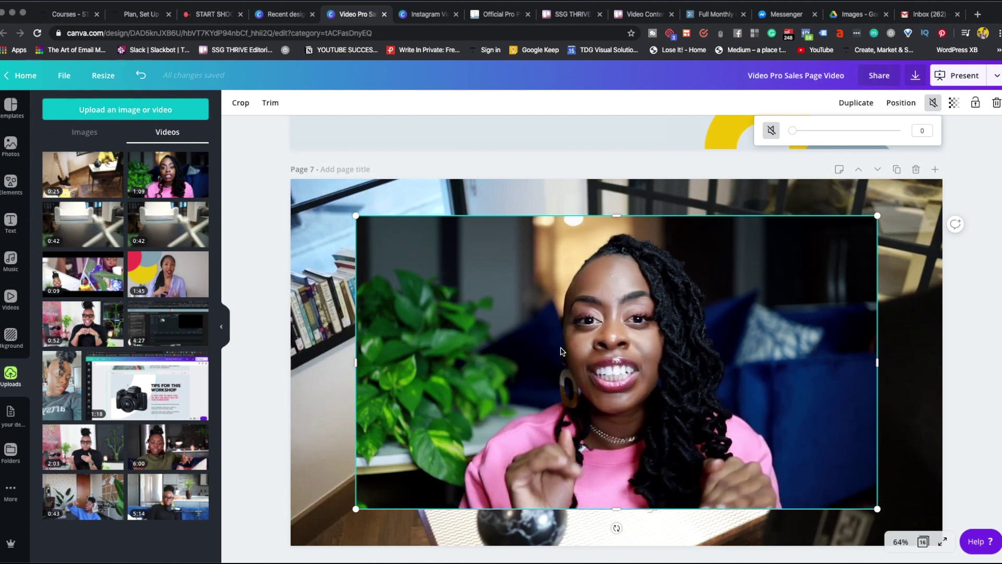
pyautogui.moveTo(568, 359)
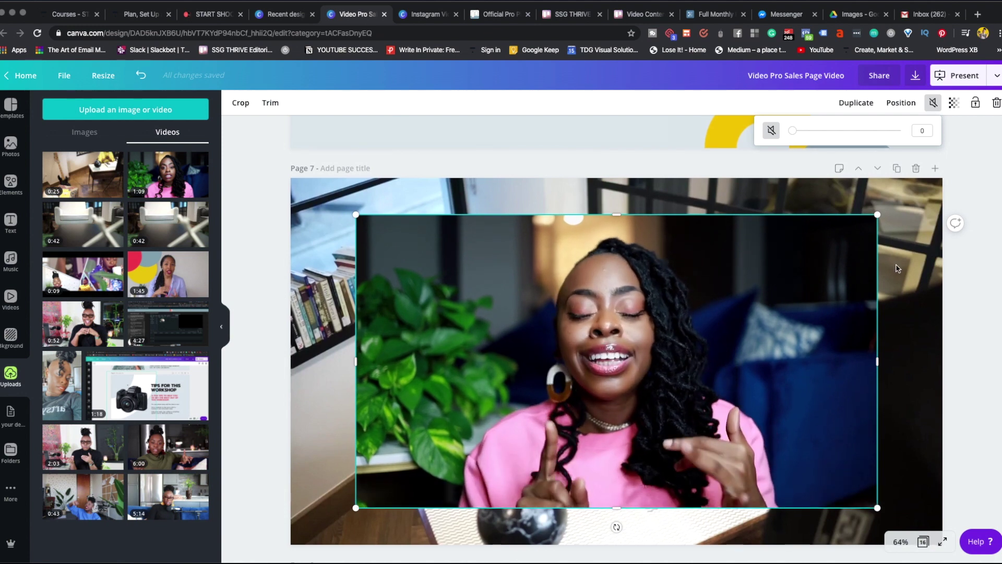
pyautogui.moveTo(797, 273)
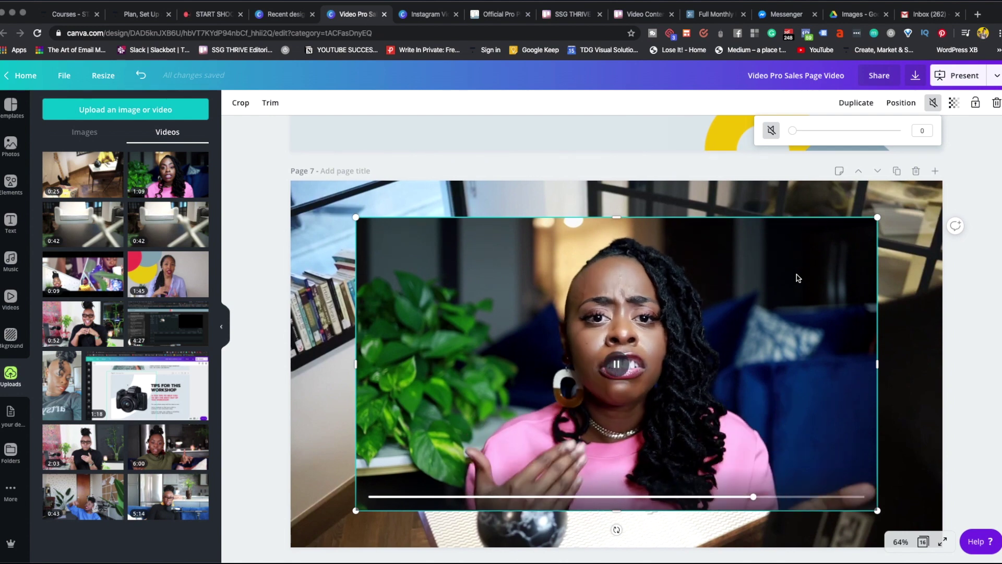
pyautogui.press('Delete')
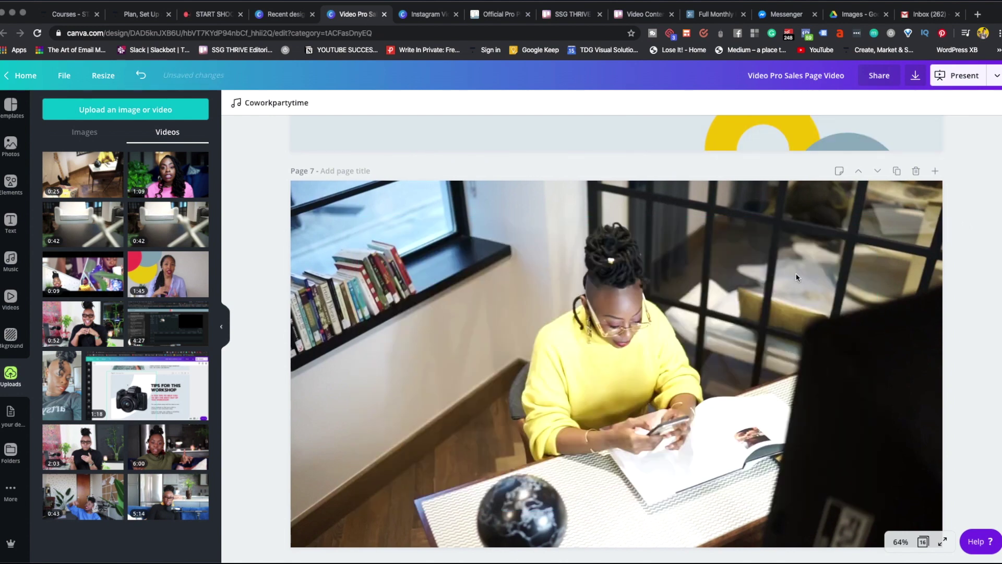
# Inspect the trimmed range of page 7's background video without changing it.
pyautogui.click(712, 294)
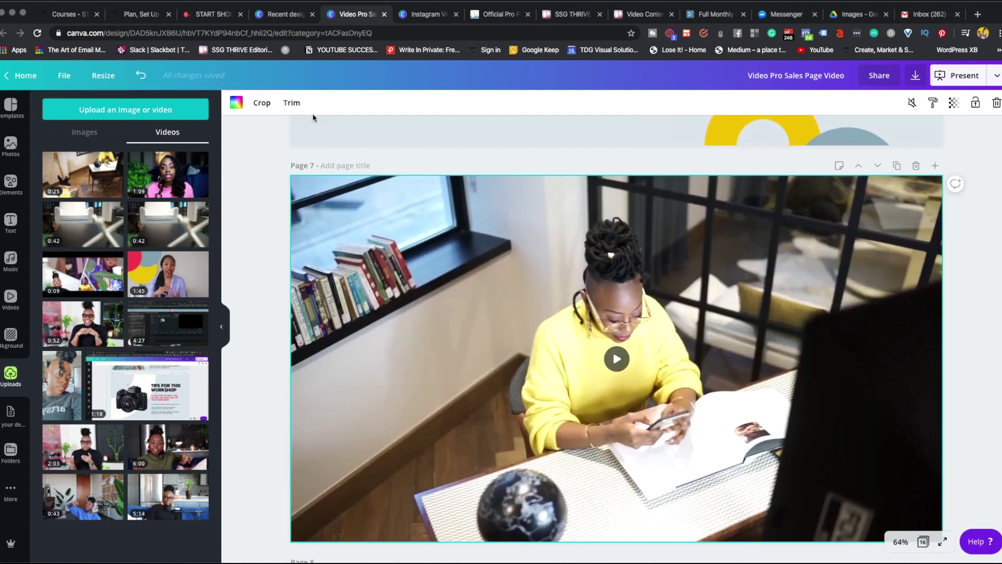
pyautogui.click(289, 102)
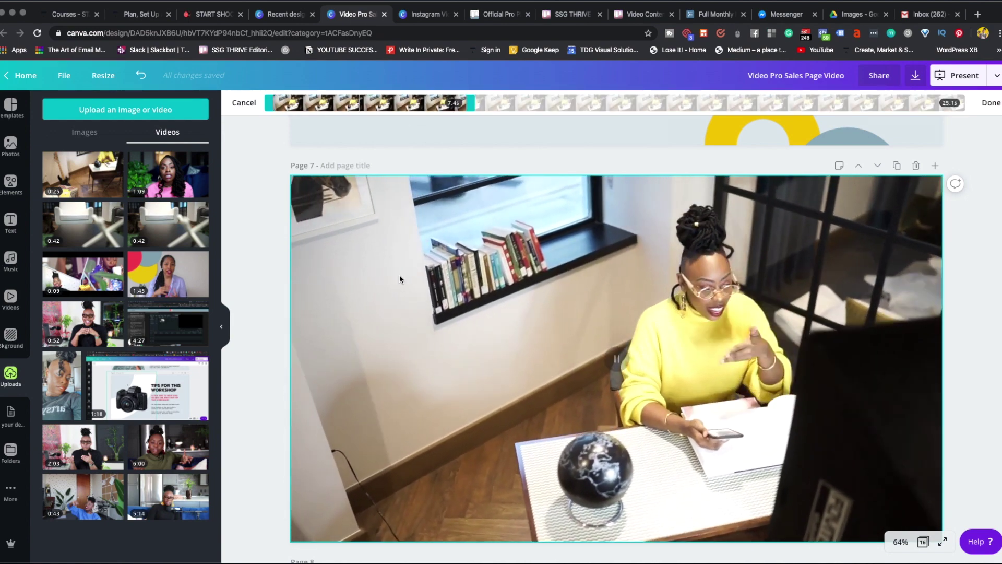
pyautogui.click(246, 244)
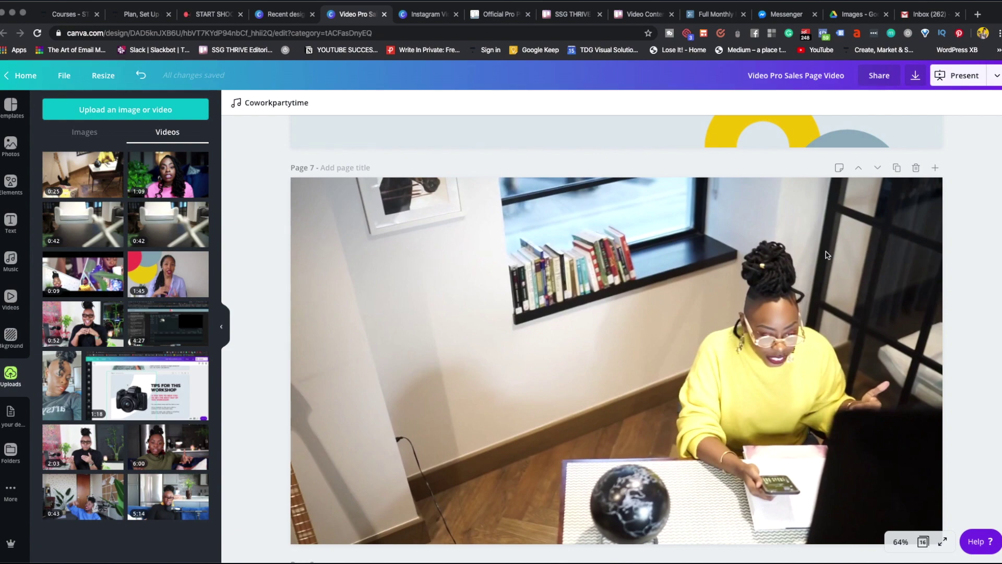
# Try the laptop mockup frame over the monitor on page 11 and delete it again.
pyautogui.scroll(-20, 815, 252)
pyautogui.scroll(-12, 801, 250)
pyautogui.scroll(2, 787, 249)
pyautogui.scroll(-1, 787, 249)
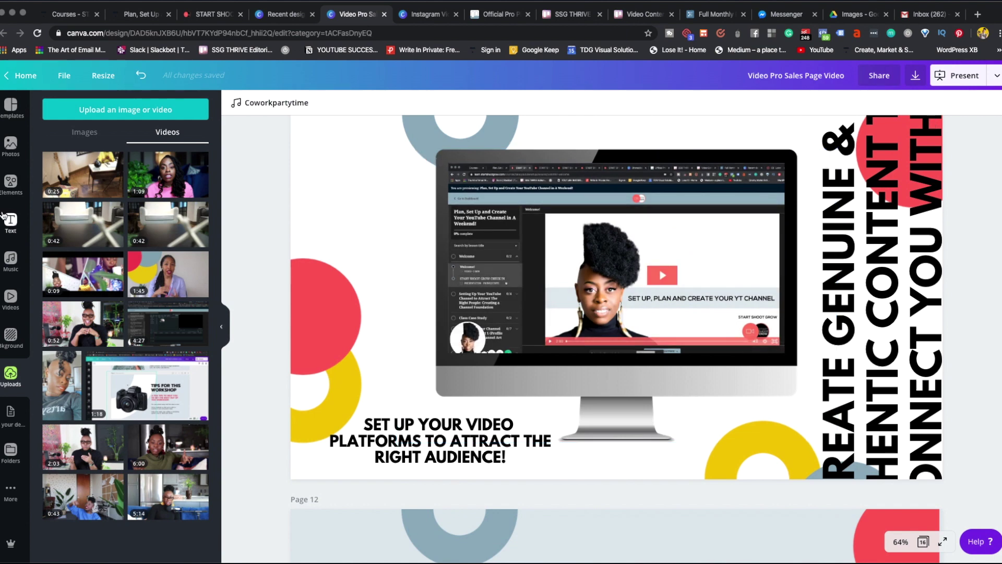
pyautogui.click(10, 183)
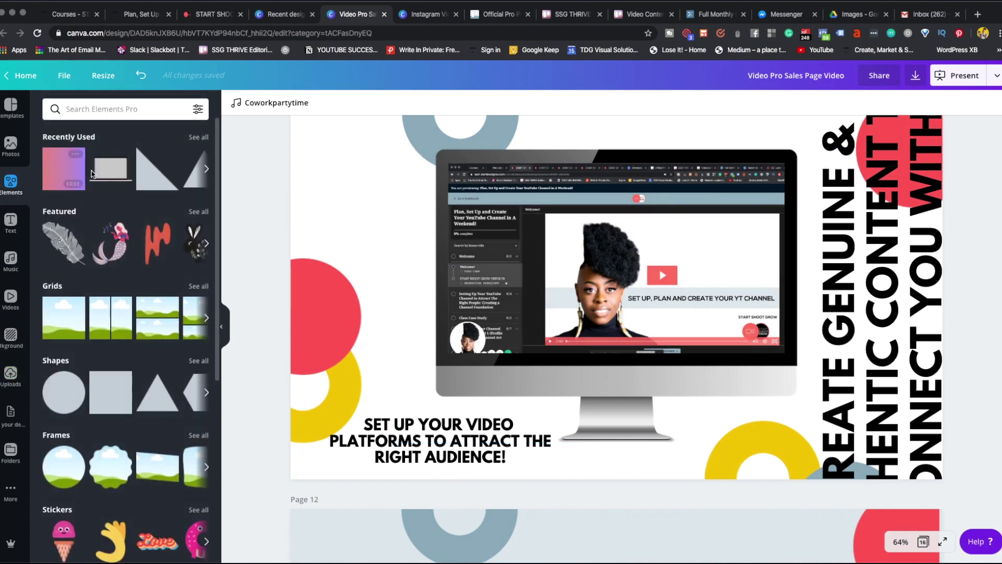
pyautogui.click(107, 171)
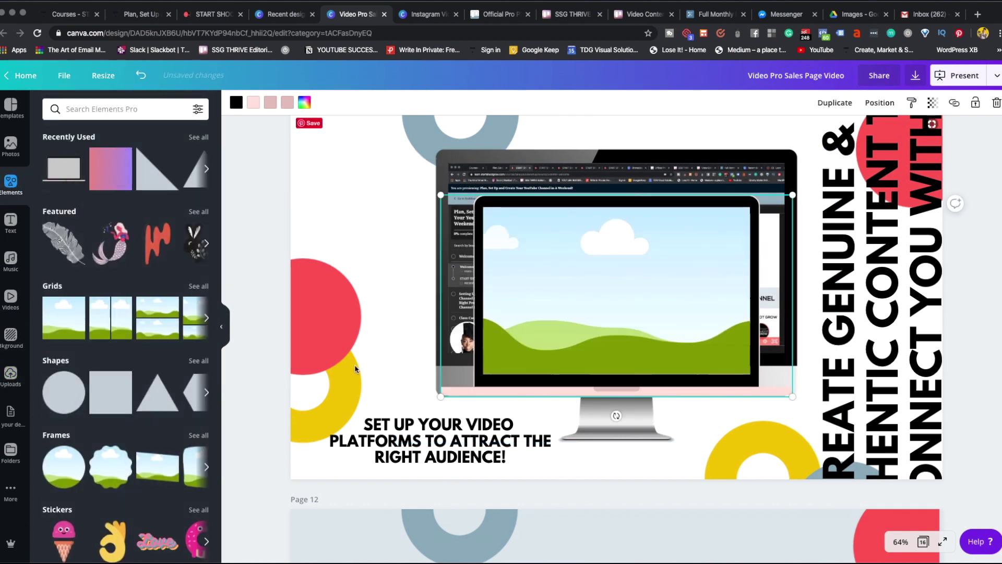
pyautogui.press('Delete')
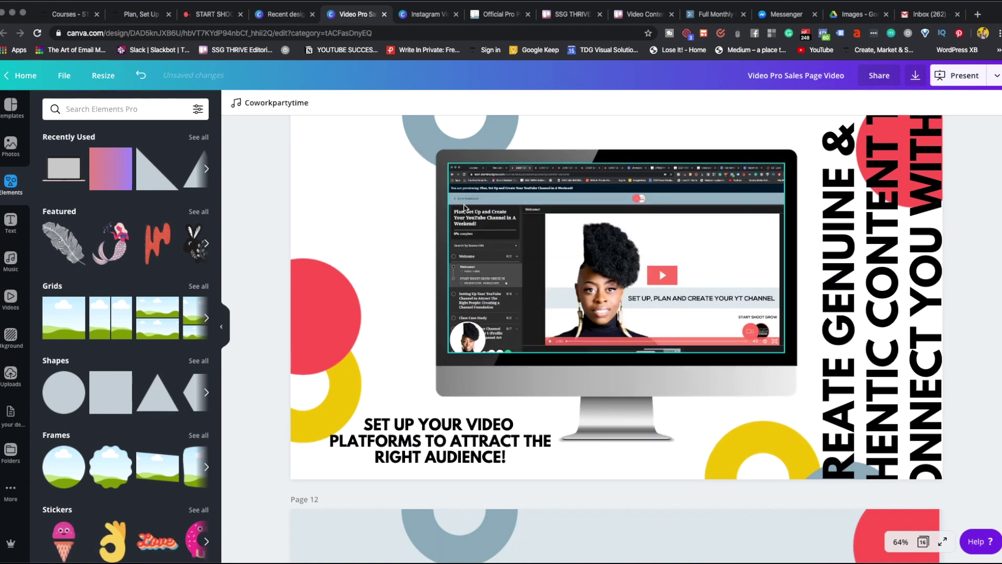
# Inspect how page 11 is built by selecting the screen-recording video inside the monitor and the patterned background separately.
pyautogui.click(572, 275)
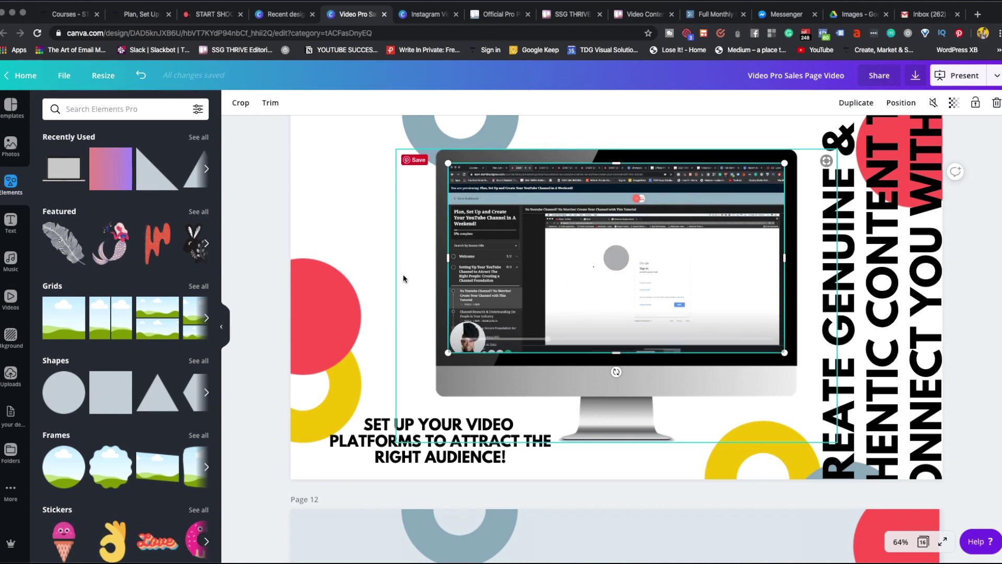
pyautogui.click(355, 221)
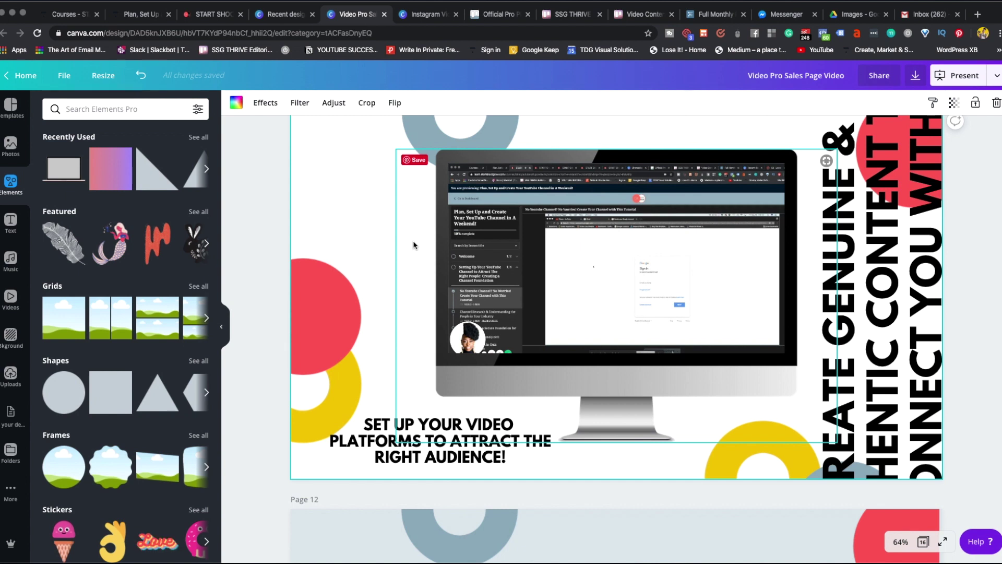
pyautogui.click(583, 250)
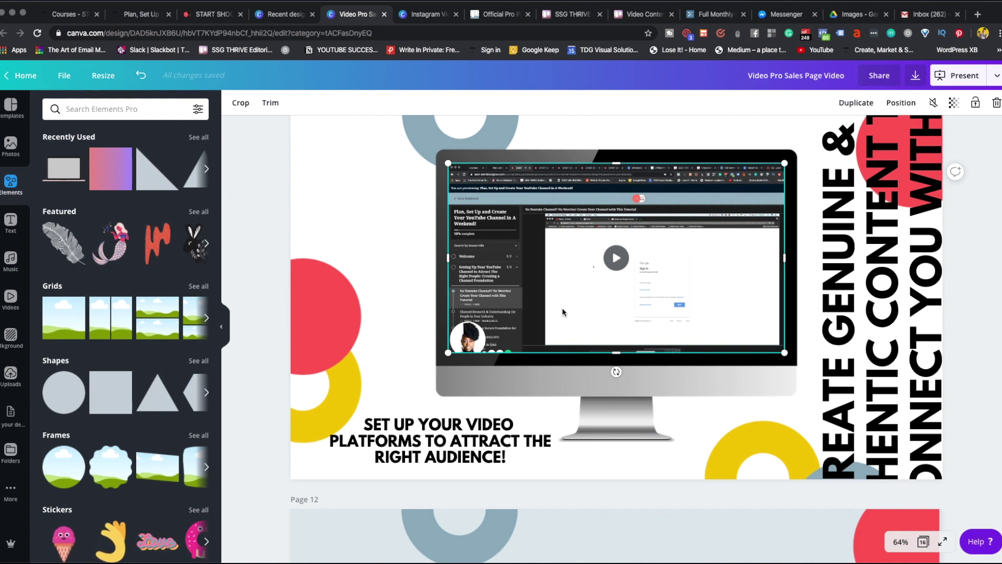
pyautogui.click(412, 240)
pyautogui.scroll(1, 561, 290)
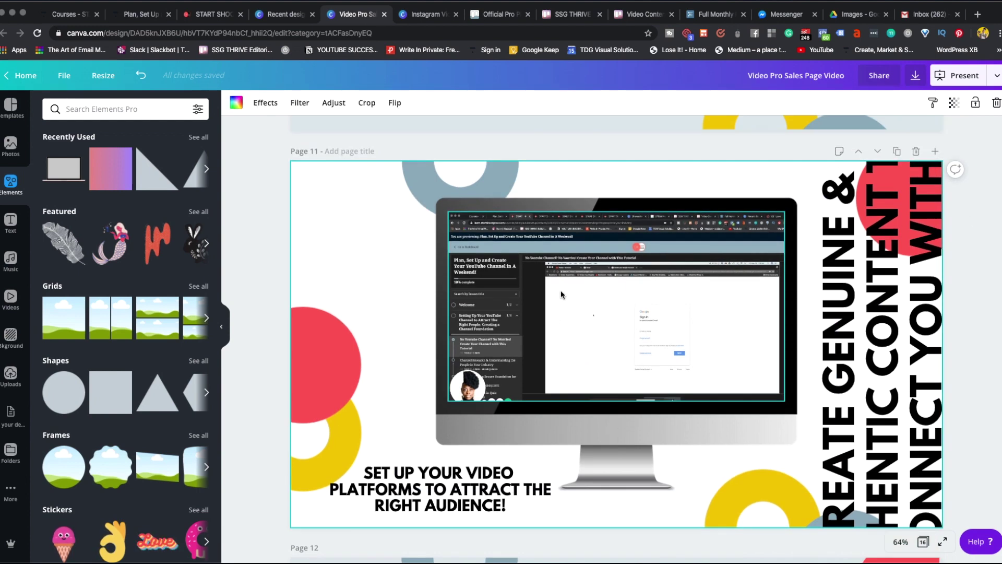
# Set the download file type to Video (MP4) with all 16 pages and close the download options without downloading.
pyautogui.scroll(8, 560, 290)
pyautogui.scroll(-8, 560, 290)
pyautogui.scroll(-8, 551, 292)
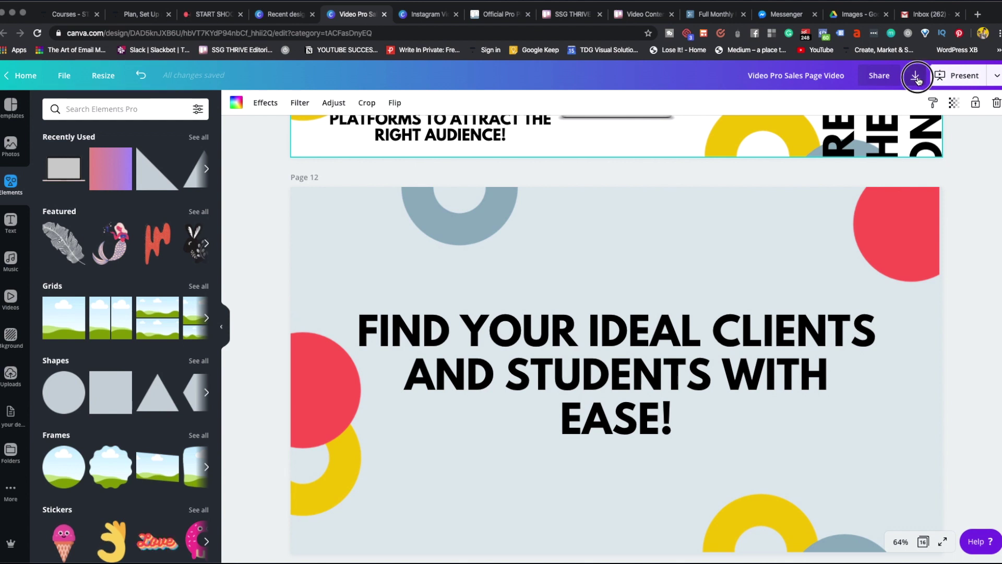
pyautogui.click(917, 78)
pyautogui.click(888, 157)
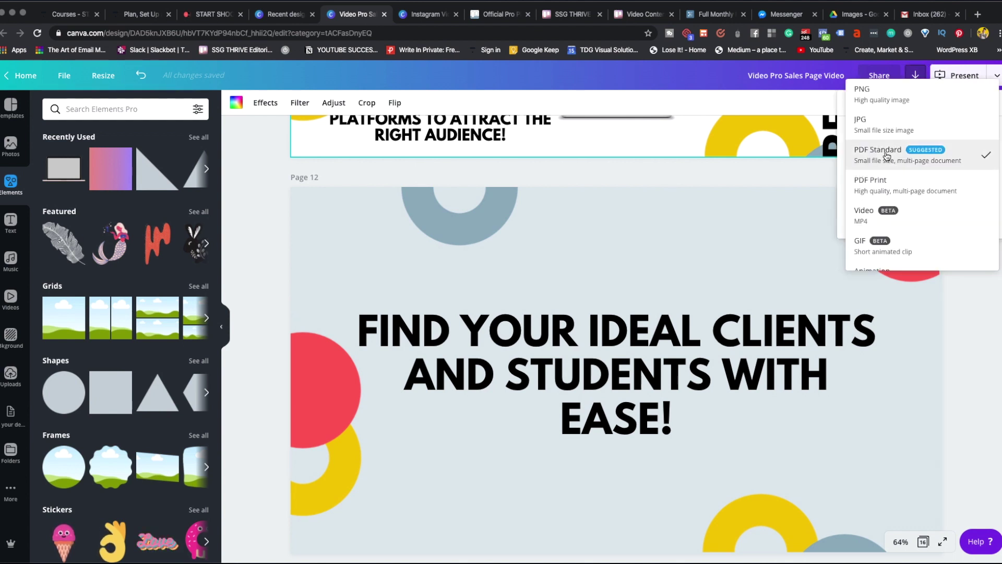
pyautogui.click(875, 219)
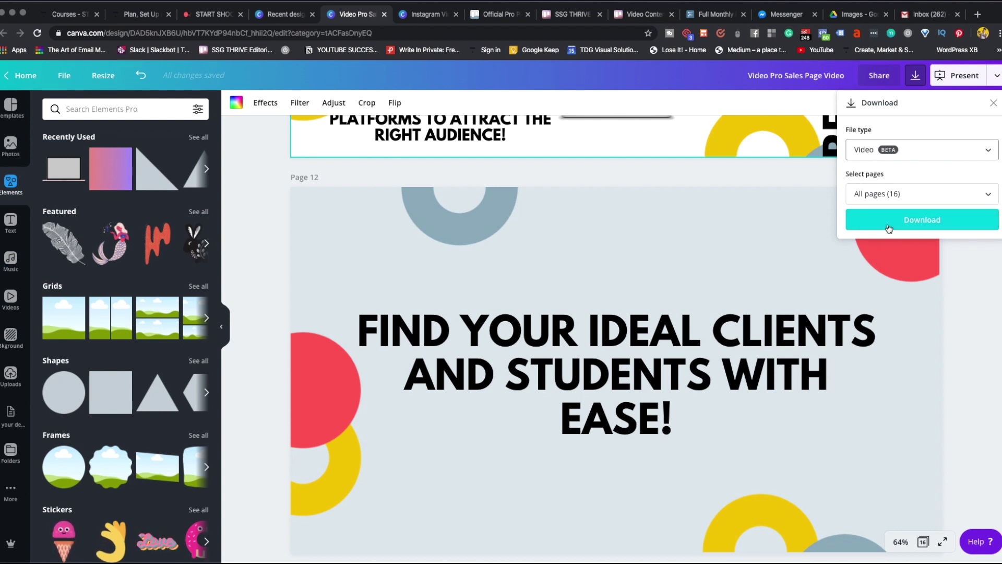
pyautogui.click(272, 178)
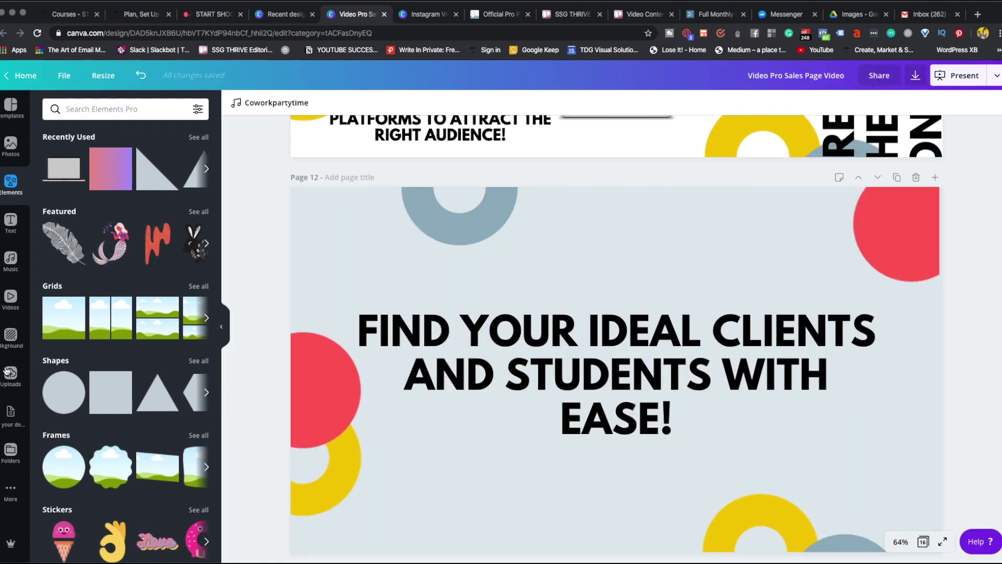
# Lower the volume of the Coworkpartytime background music track.
pyautogui.click(9, 268)
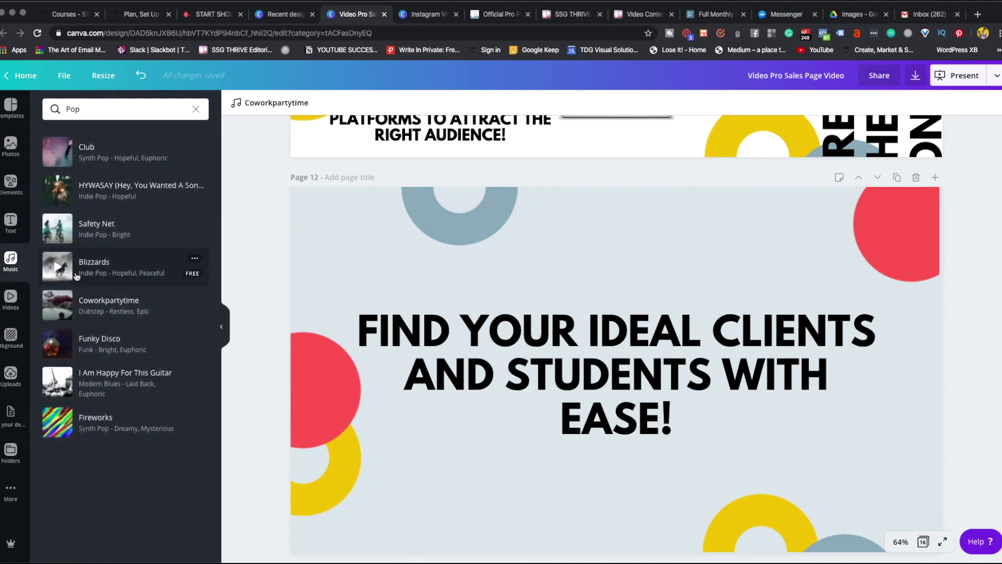
pyautogui.click(273, 104)
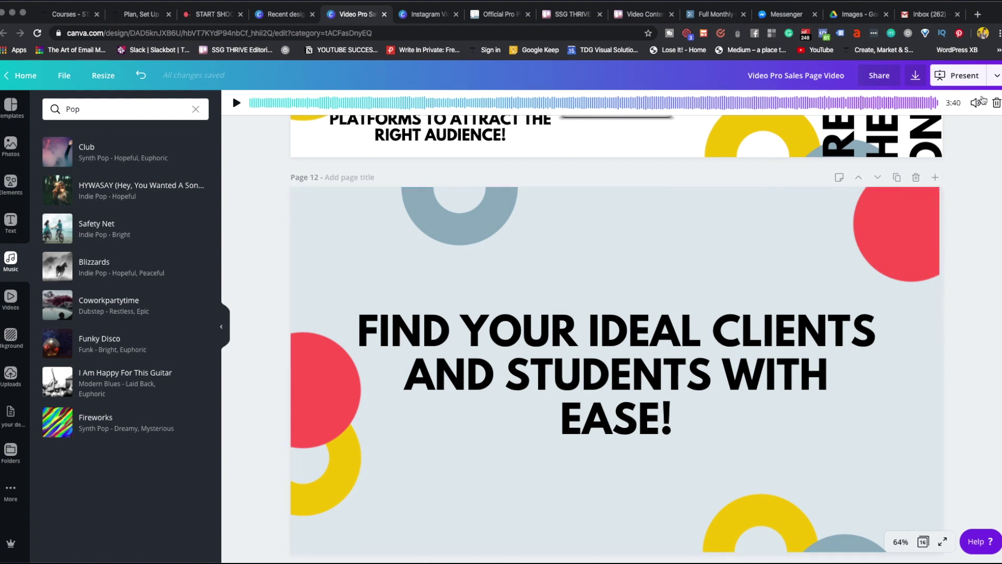
pyautogui.click(976, 102)
pyautogui.moveTo(942, 132); pyautogui.dragTo(869, 130)
pyautogui.click(957, 192)
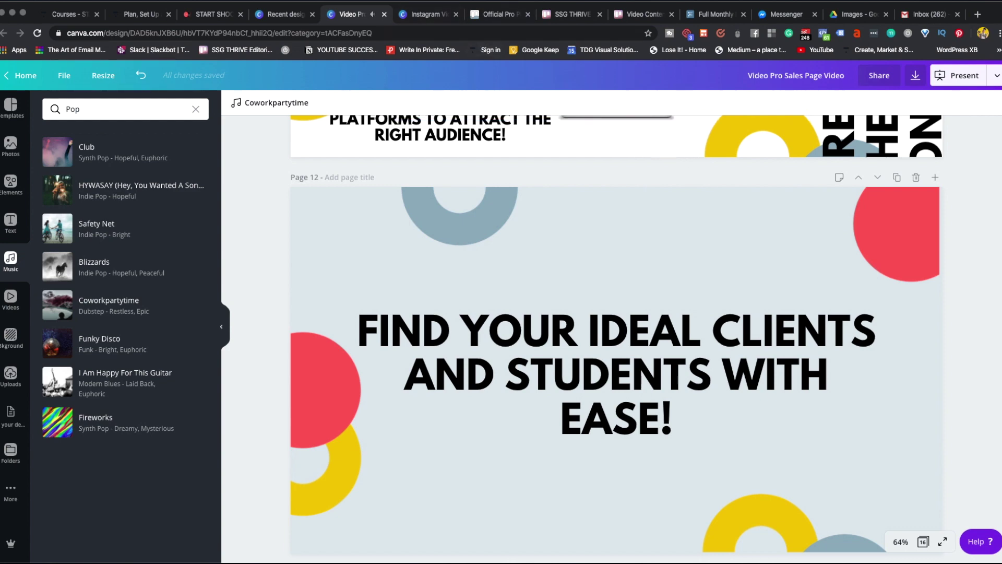
# Switch to the Instagram Video Promotional Templates design and look through its pages and file options.
pyautogui.hotkey('ctrl', 'Tab')
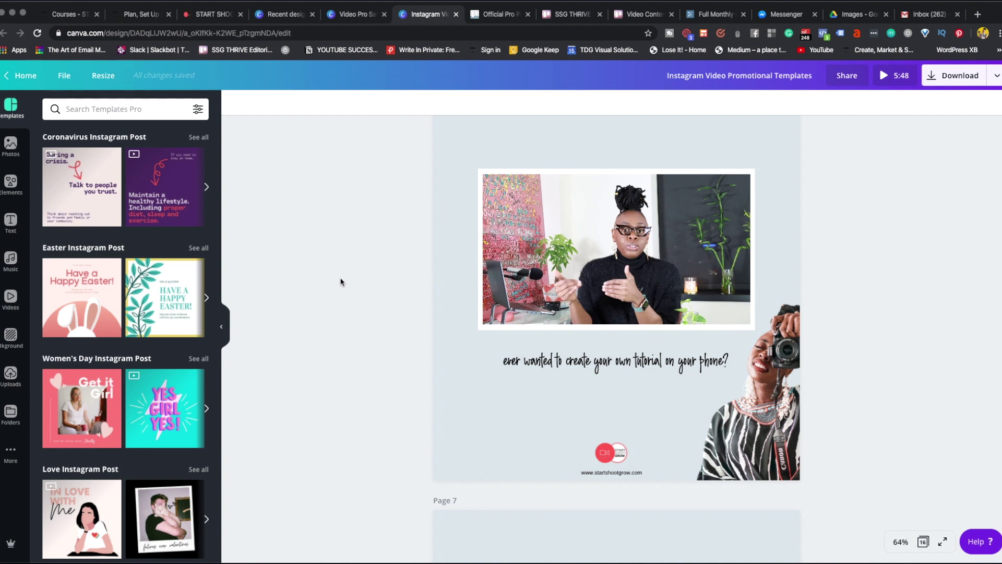
pyautogui.scroll(-1, 559, 265)
pyautogui.scroll(-20, 593, 309)
pyautogui.scroll(-20, 589, 310)
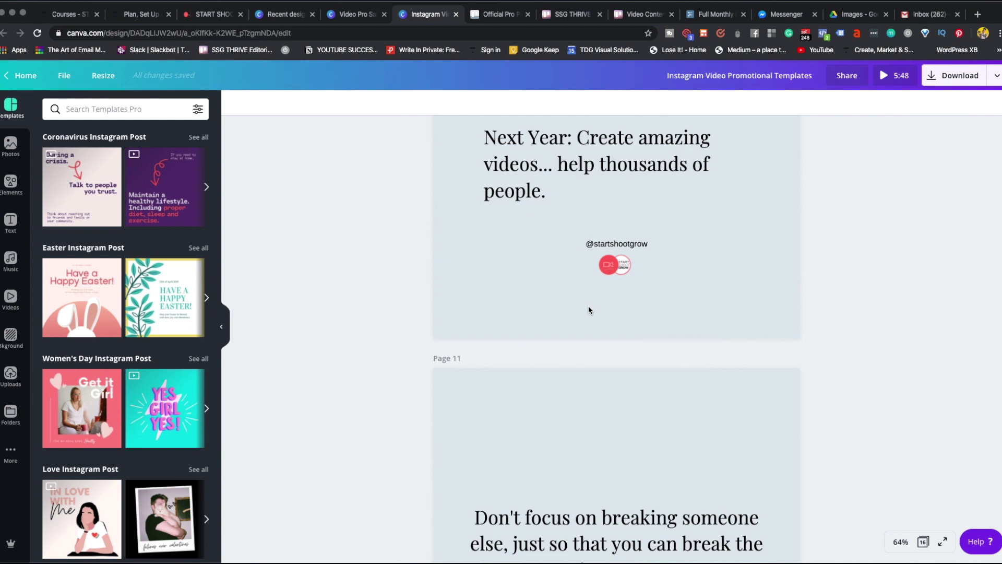
pyautogui.scroll(-20, 589, 310)
pyautogui.scroll(-20, 589, 310)
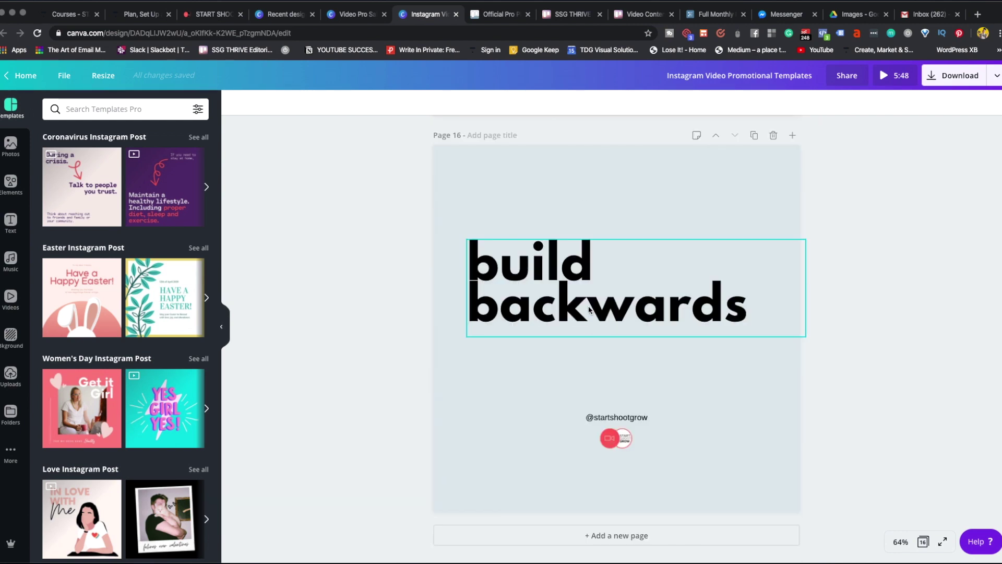
pyautogui.scroll(20, 589, 310)
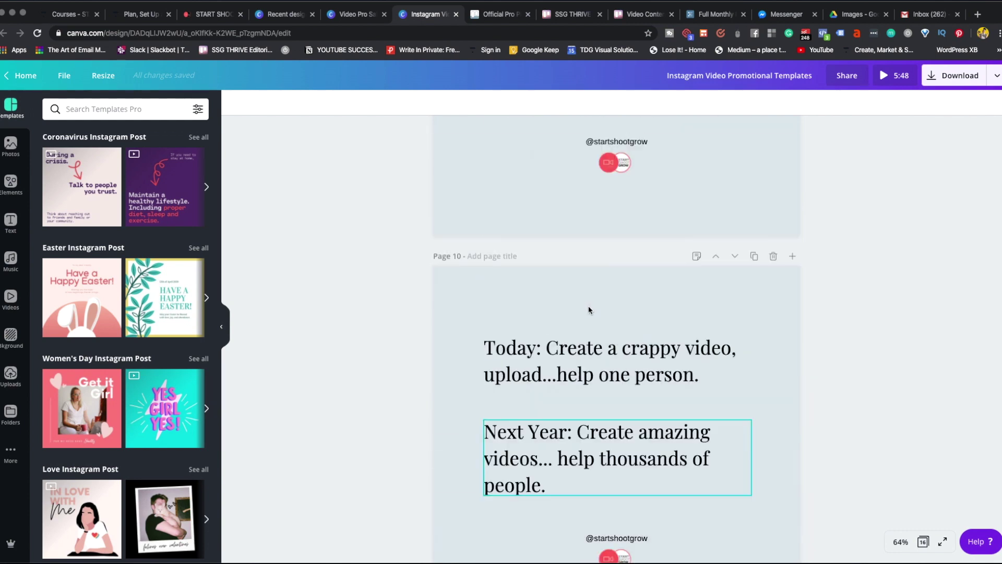
pyautogui.scroll(20, 589, 310)
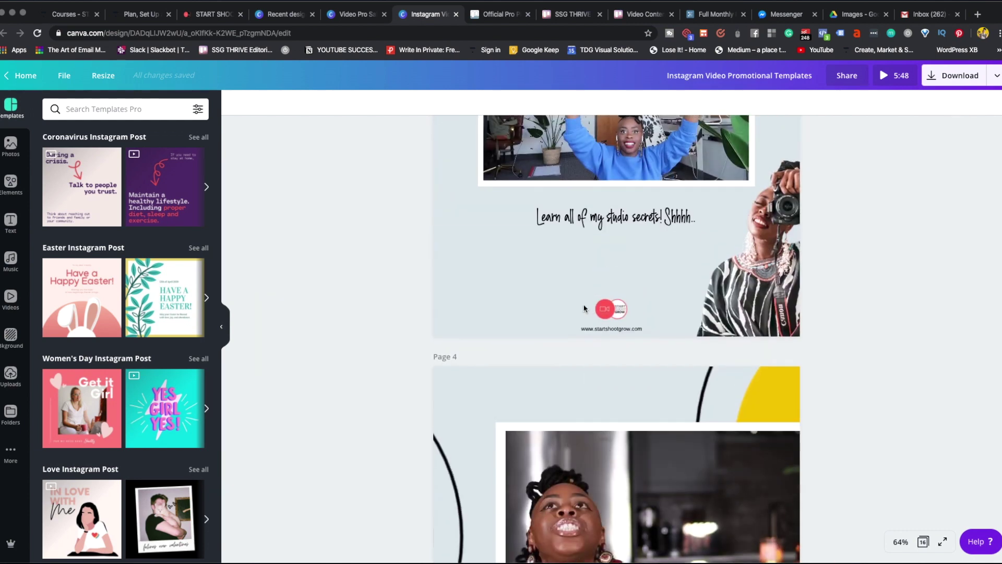
pyautogui.scroll(-3, 585, 308)
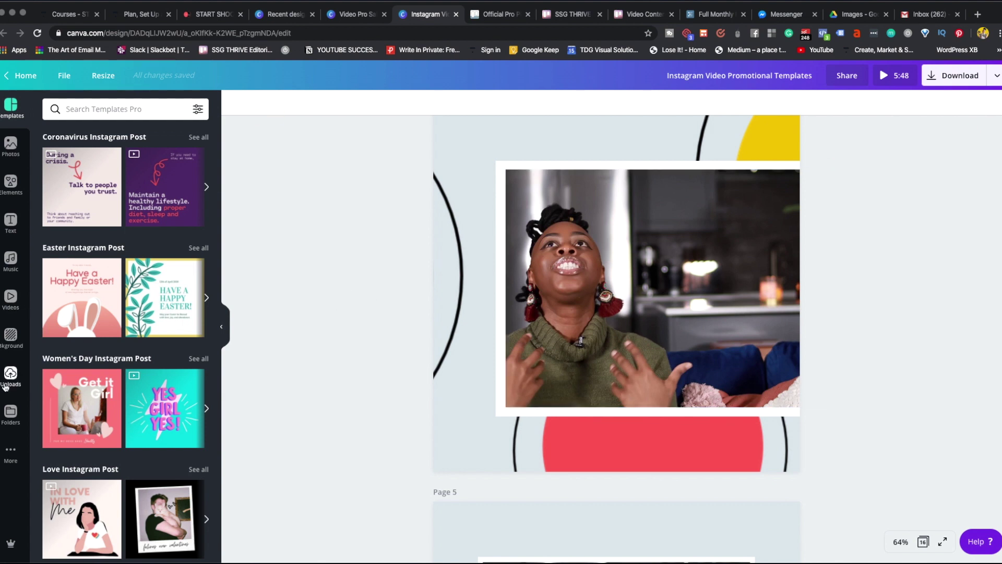
pyautogui.click(68, 76)
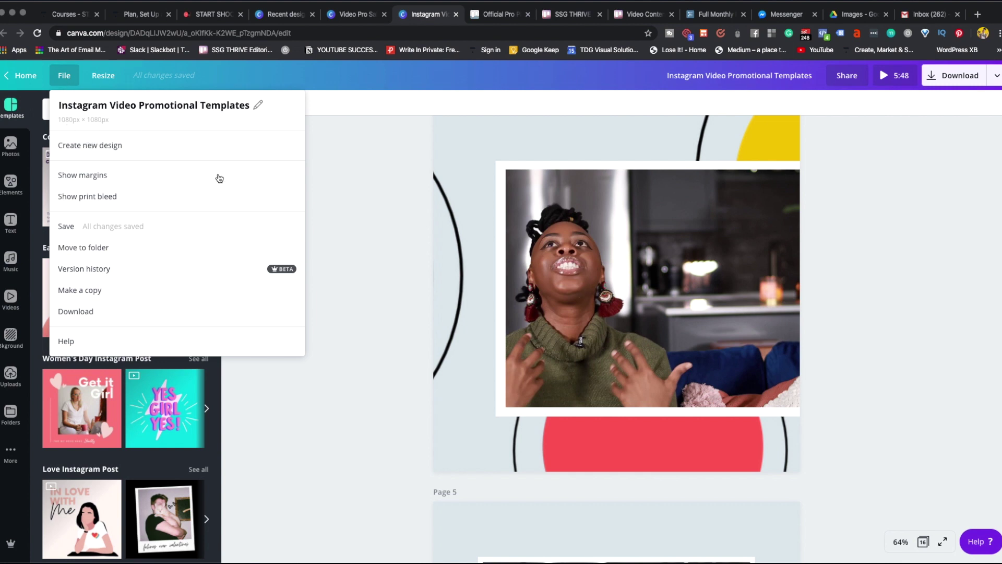
pyautogui.click(352, 348)
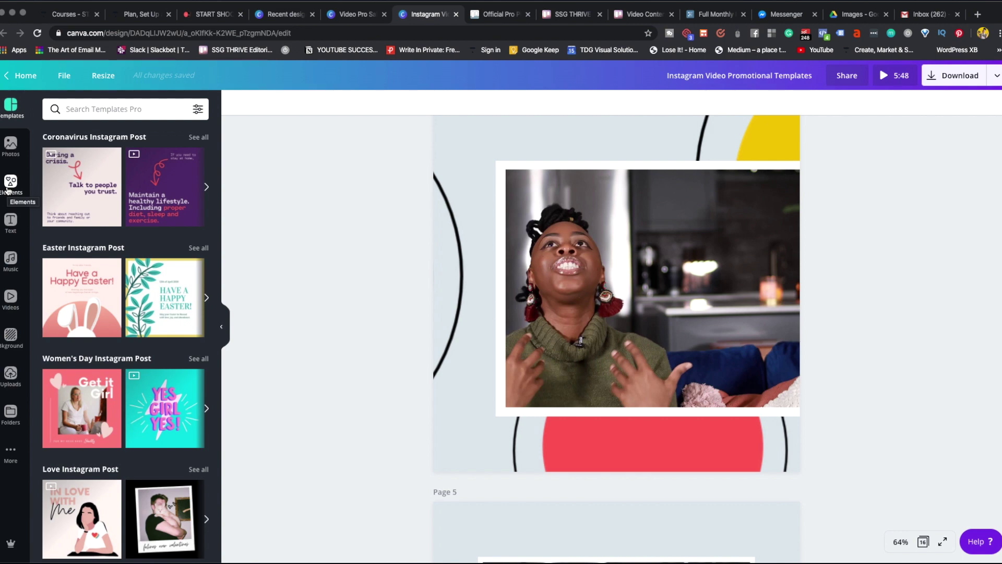
# Show the uploaded videos and duplicate page 4 with its framed video.
pyautogui.click(10, 374)
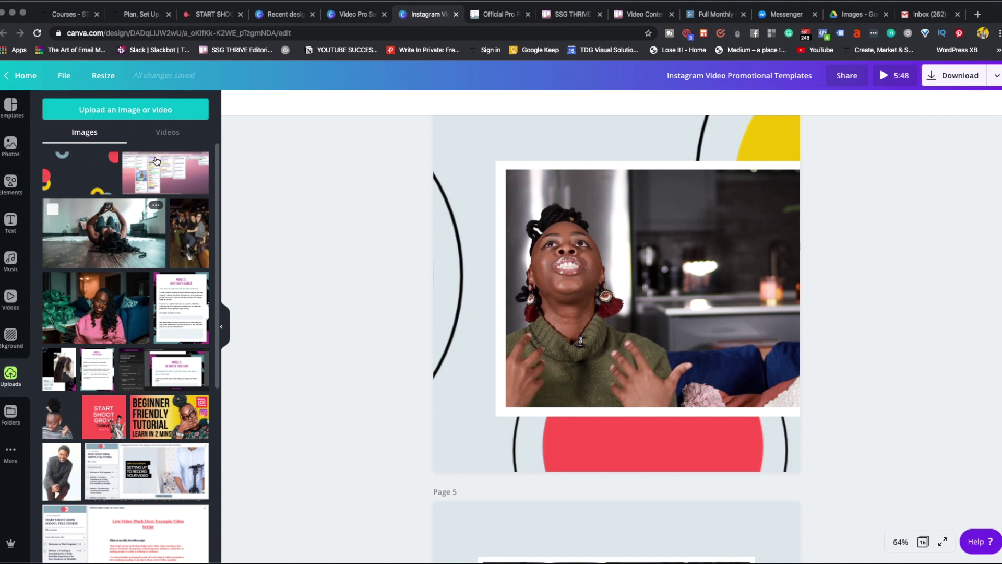
pyautogui.click(166, 131)
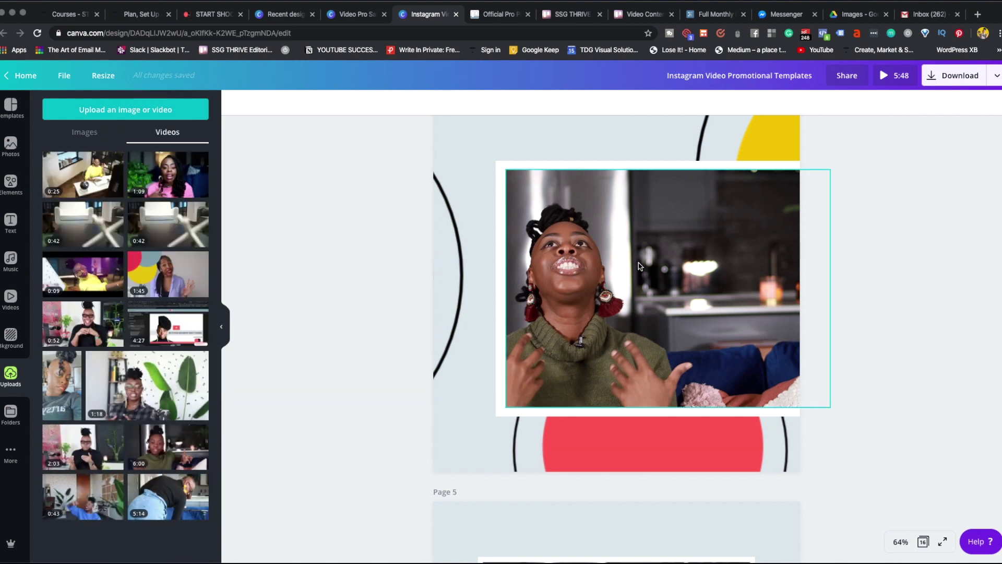
pyautogui.scroll(2, 632, 218)
pyautogui.scroll(1, 632, 218)
pyautogui.click(754, 216)
# Replace the video on page 5 with the 1:09 uploaded clip of the woman in pink.
pyautogui.click(598, 403)
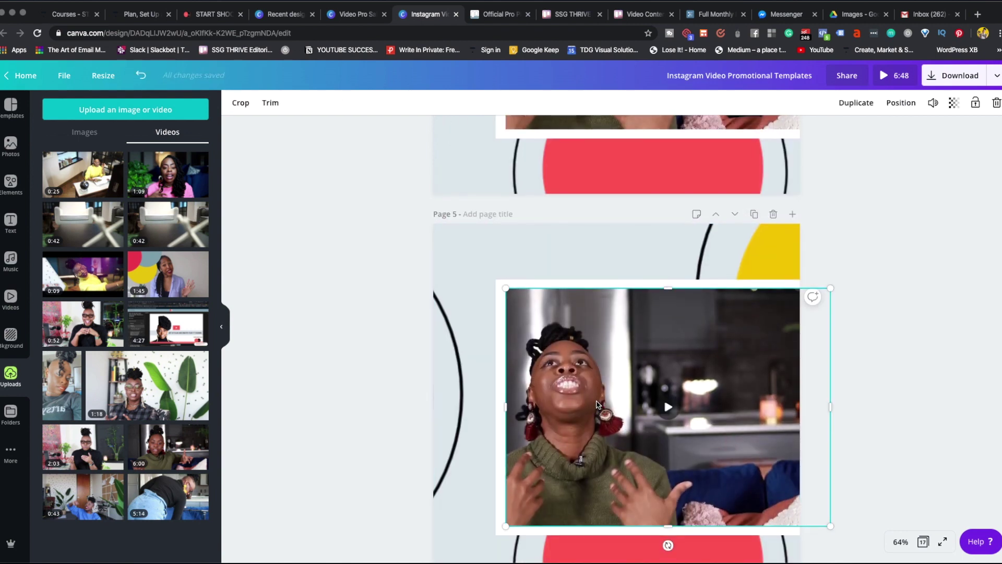
pyautogui.press('Delete')
pyautogui.click(161, 173)
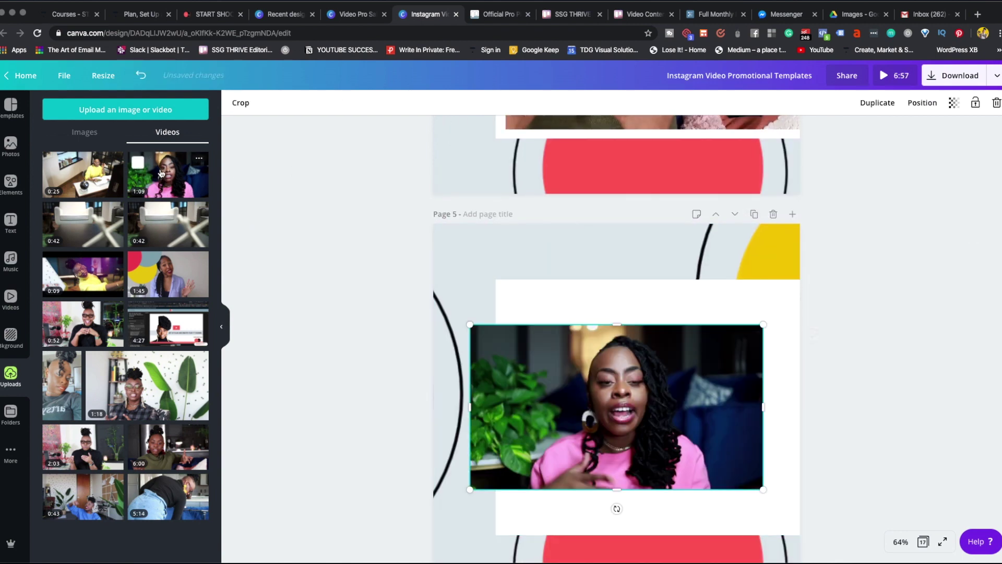
# Align the new clip with the white frame's upper-left corner on page 5 and enlarge it to fill the frame's height.
pyautogui.moveTo(569, 413); pyautogui.dragTo(629, 413)
pyautogui.moveTo(529, 325); pyautogui.dragTo(505, 310)
pyautogui.moveTo(576, 389); pyautogui.dragTo(575, 366)
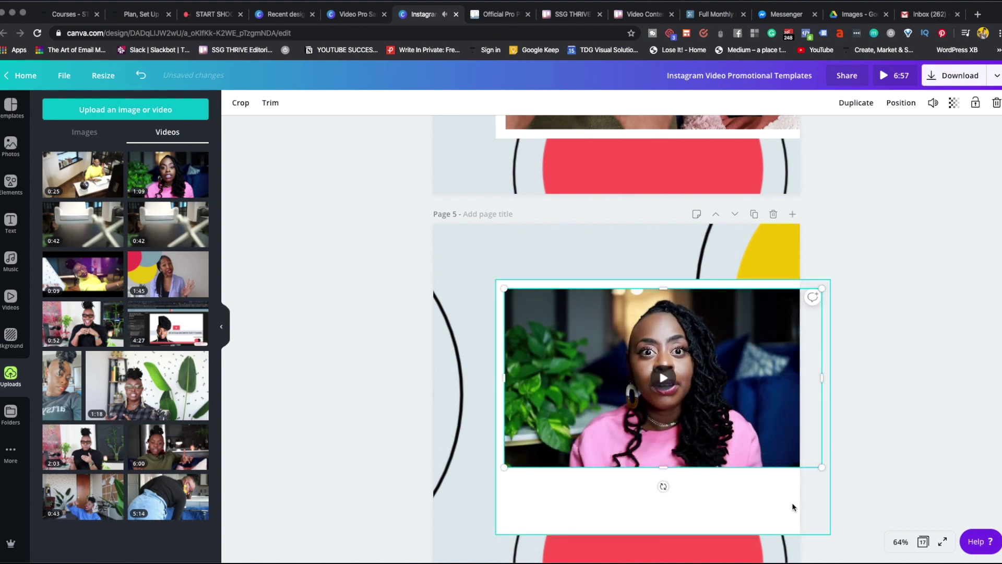
pyautogui.moveTo(823, 467); pyautogui.dragTo(922, 531)
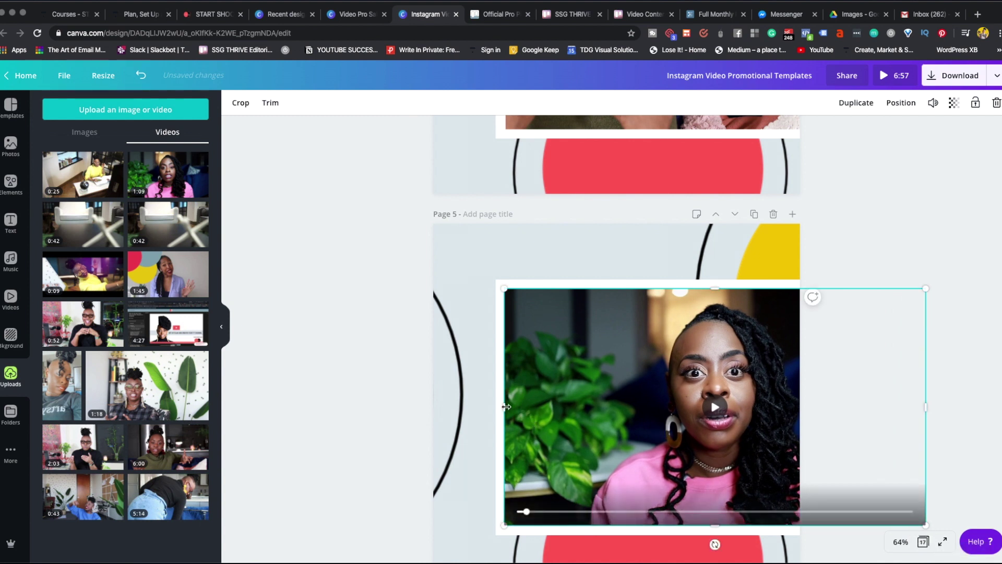
pyautogui.click(351, 382)
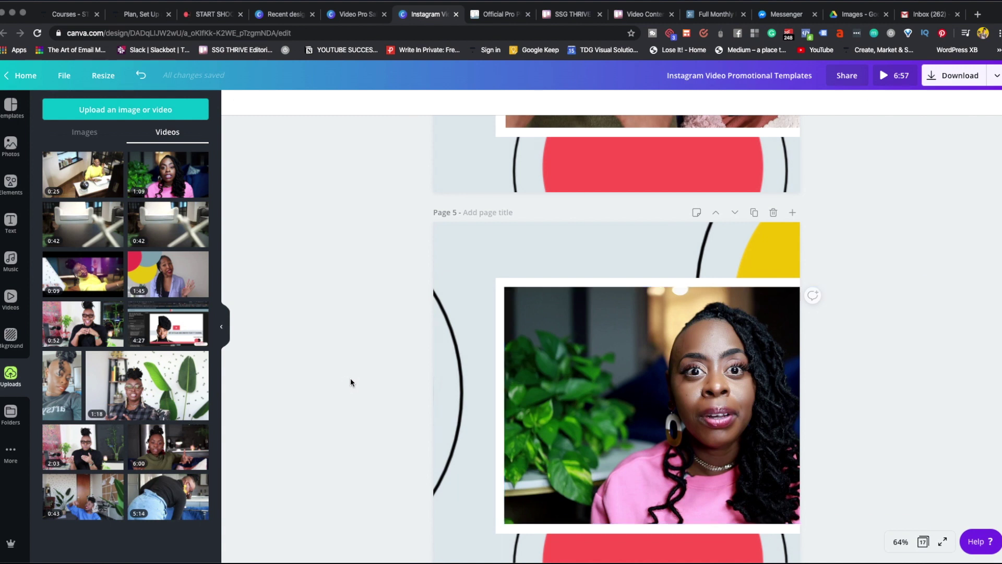
# Trim the end of page 5's video so the clip lasts about 53.4 seconds.
pyautogui.click(716, 405)
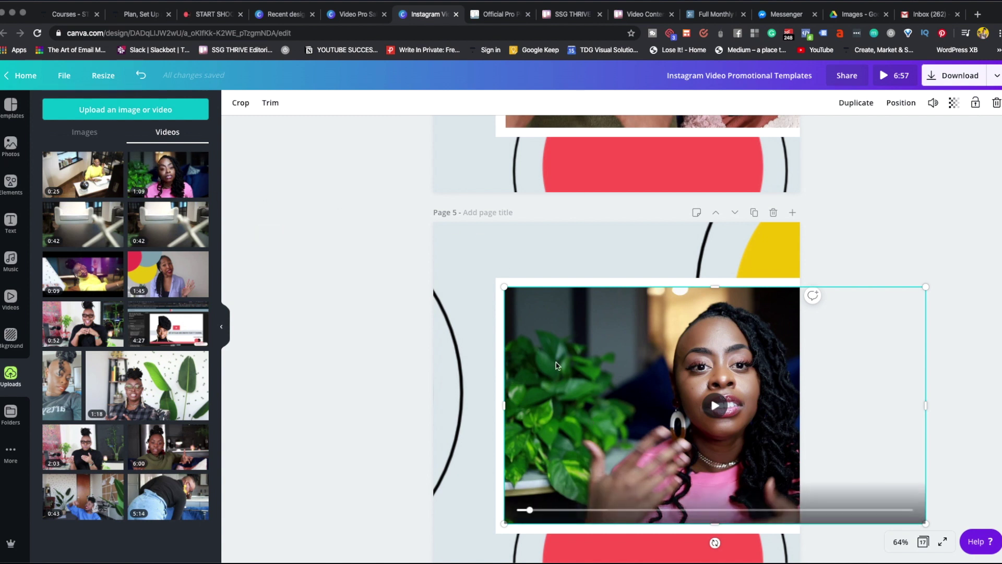
pyautogui.click(270, 103)
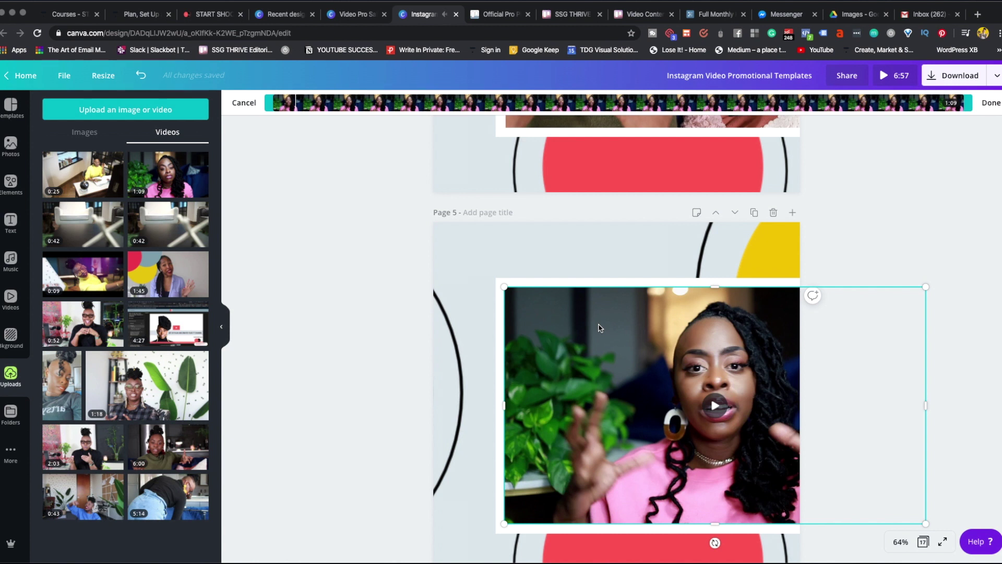
pyautogui.moveTo(966, 103); pyautogui.dragTo(810, 104)
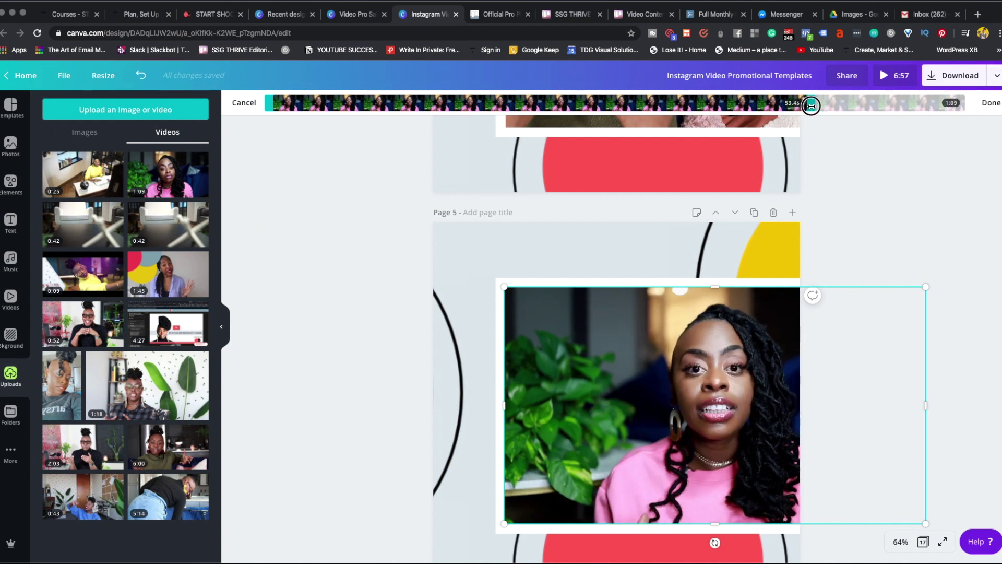
pyautogui.click(992, 103)
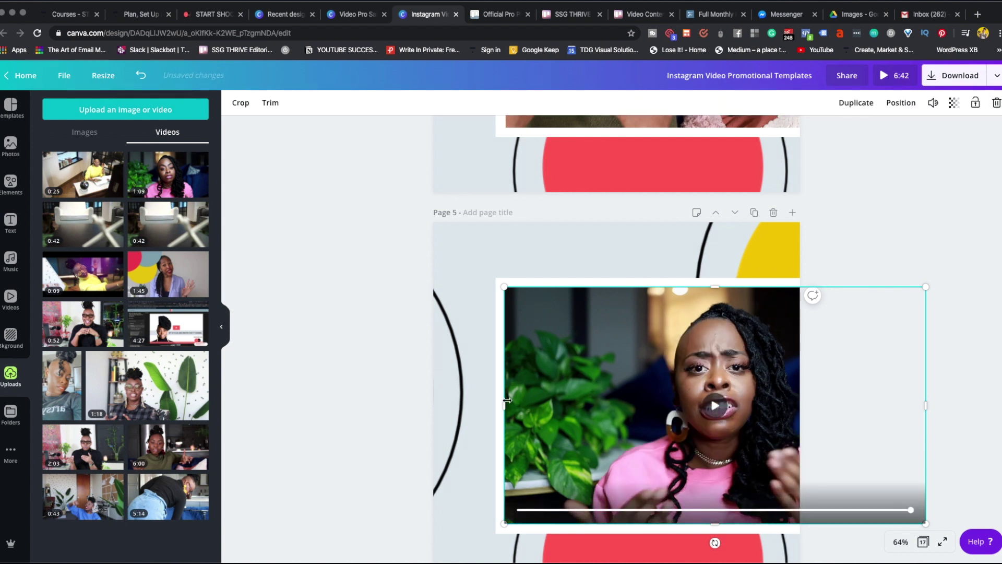
# Crop the left side of page 5's video to a width of about 1,075 and shift it left to refill the white frame.
pyautogui.moveTo(504, 405); pyautogui.dragTo(561, 409)
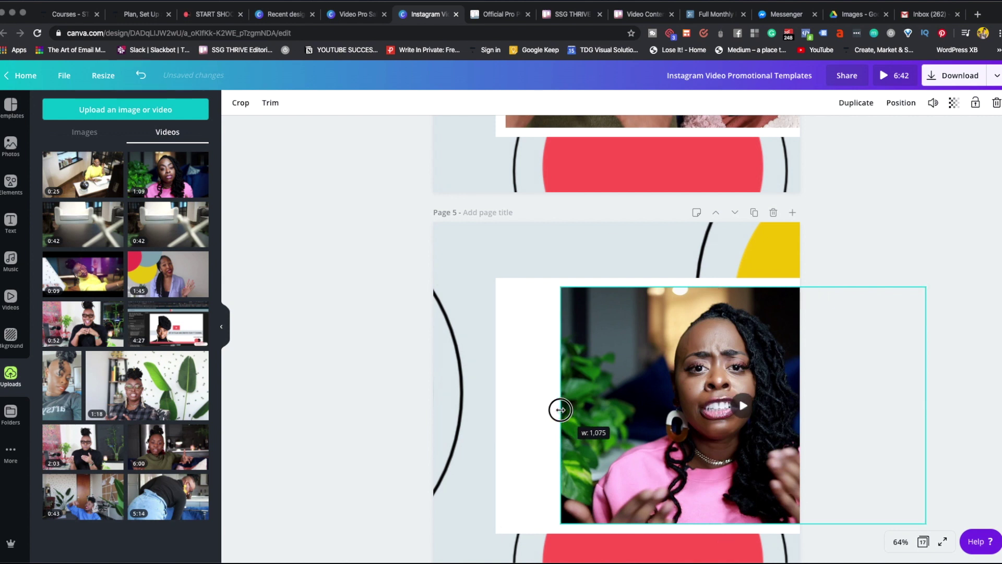
pyautogui.moveTo(680, 415); pyautogui.dragTo(628, 416)
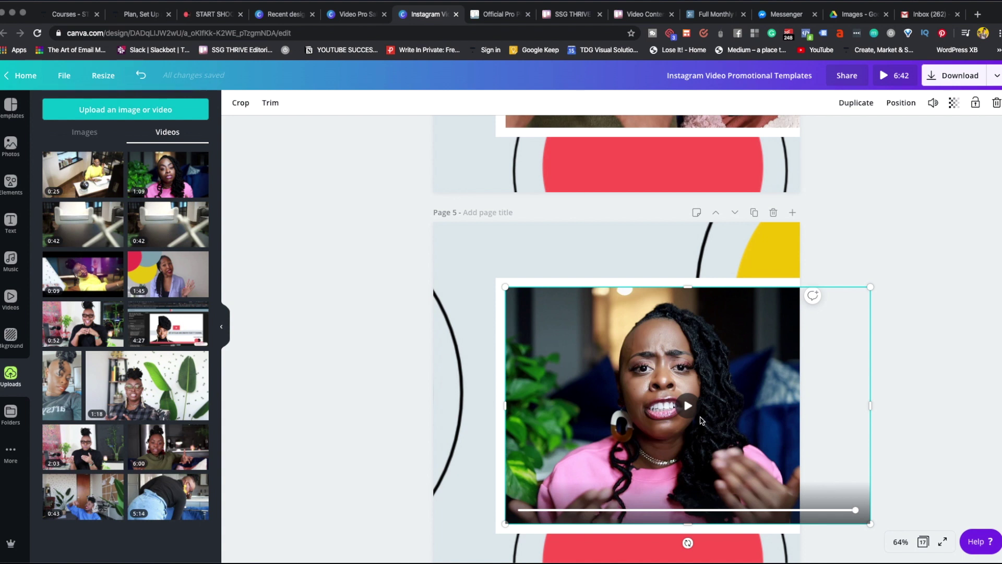
pyautogui.click(896, 262)
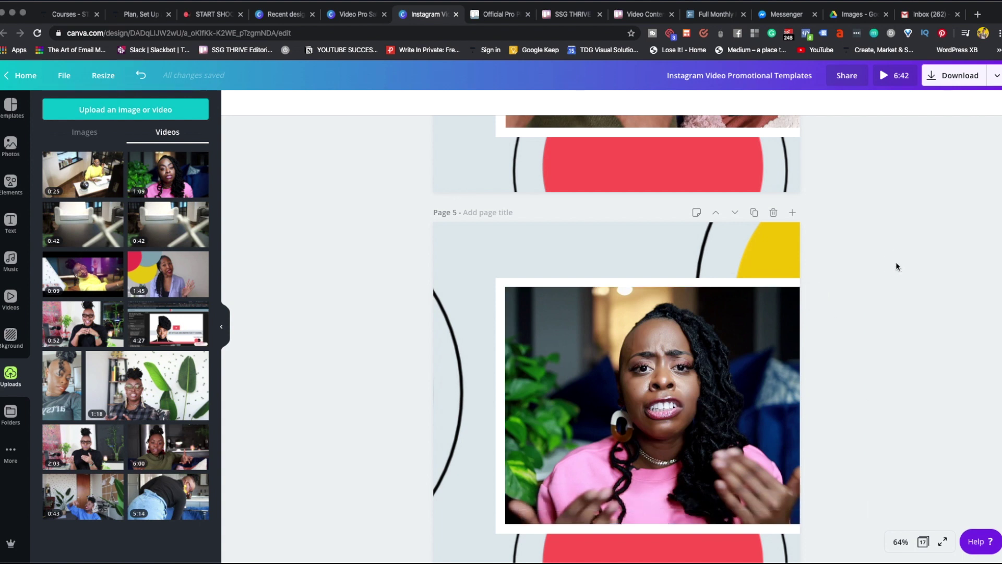
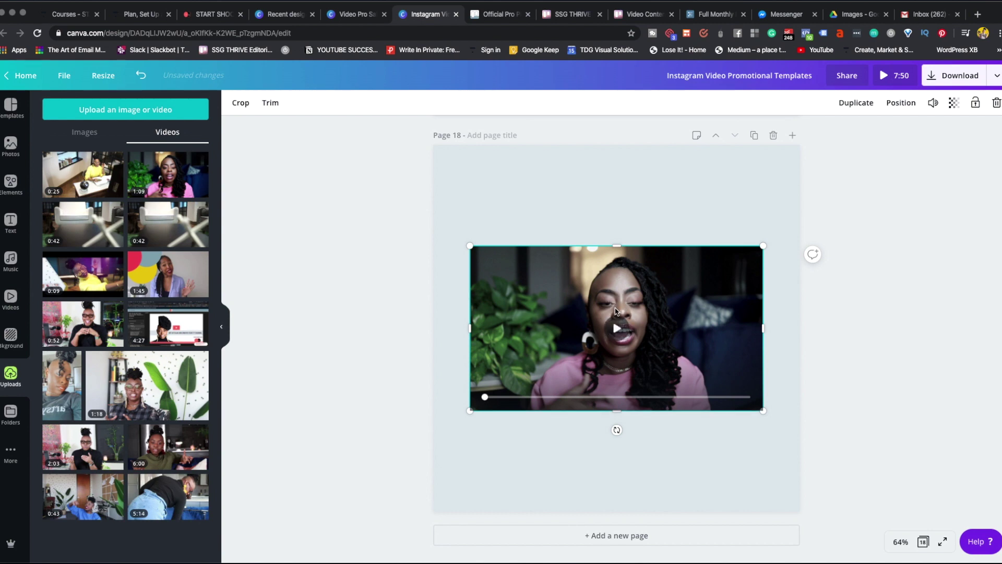
# Enlarge the pink-sweater video on page 18 until it covers the whole page as the background.
pyautogui.moveTo(470, 246); pyautogui.dragTo(271, 134)
pyautogui.moveTo(763, 411); pyautogui.dragTo(943, 552)
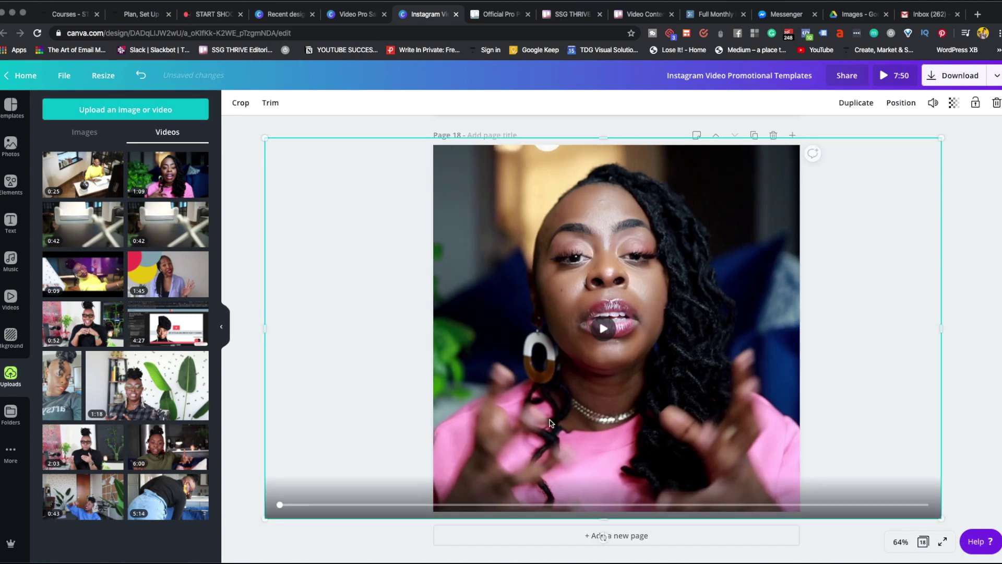
pyautogui.click(238, 407)
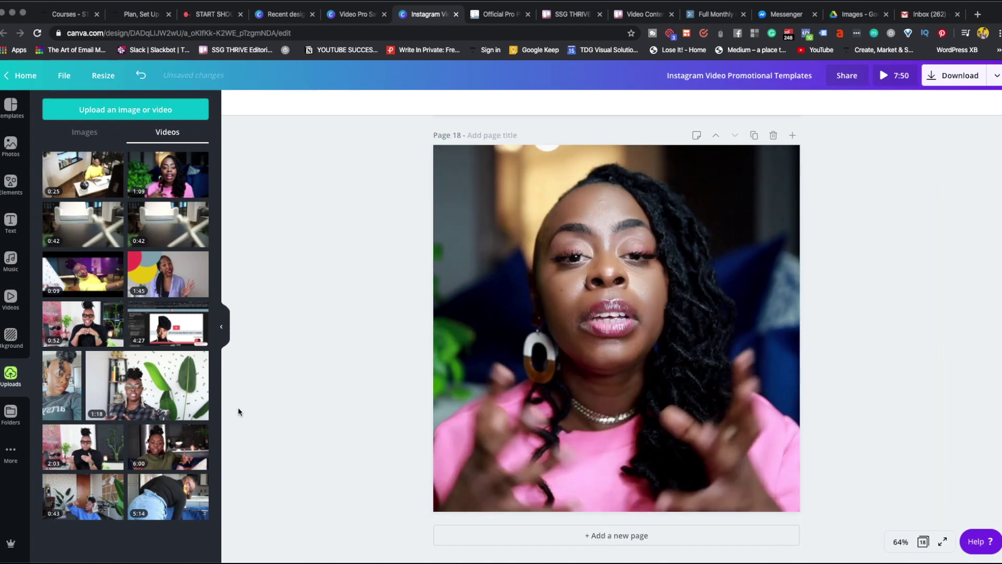
# Trim the end of the background video on page 18 and apply the shorter length.
pyautogui.click(586, 348)
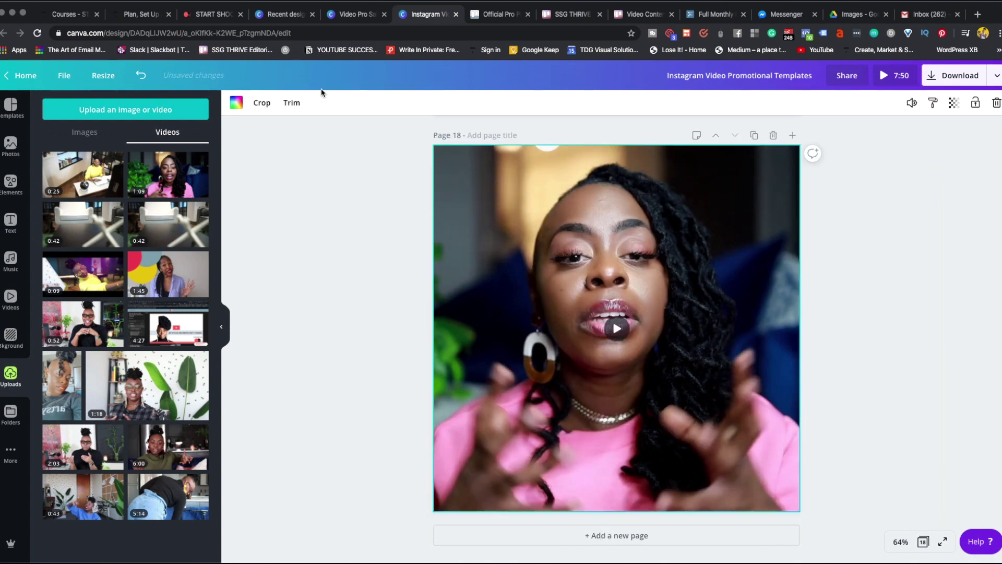
pyautogui.click(292, 103)
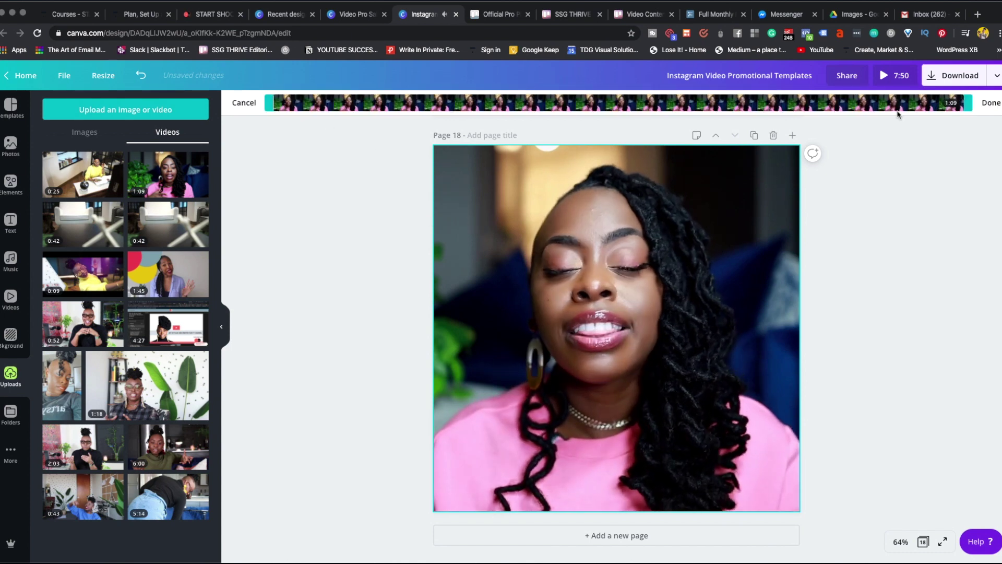
pyautogui.moveTo(968, 103); pyautogui.dragTo(914, 108)
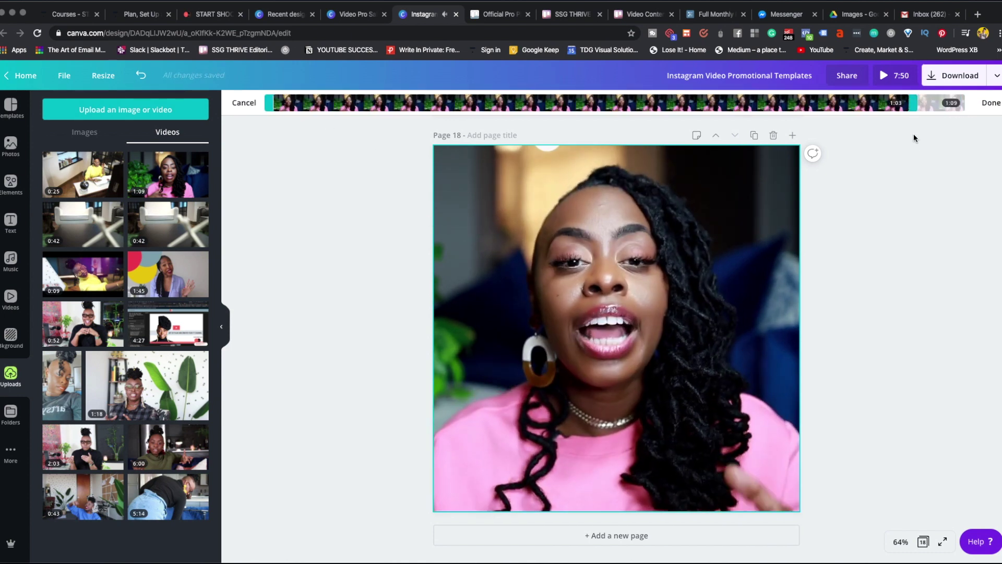
pyautogui.click(830, 166)
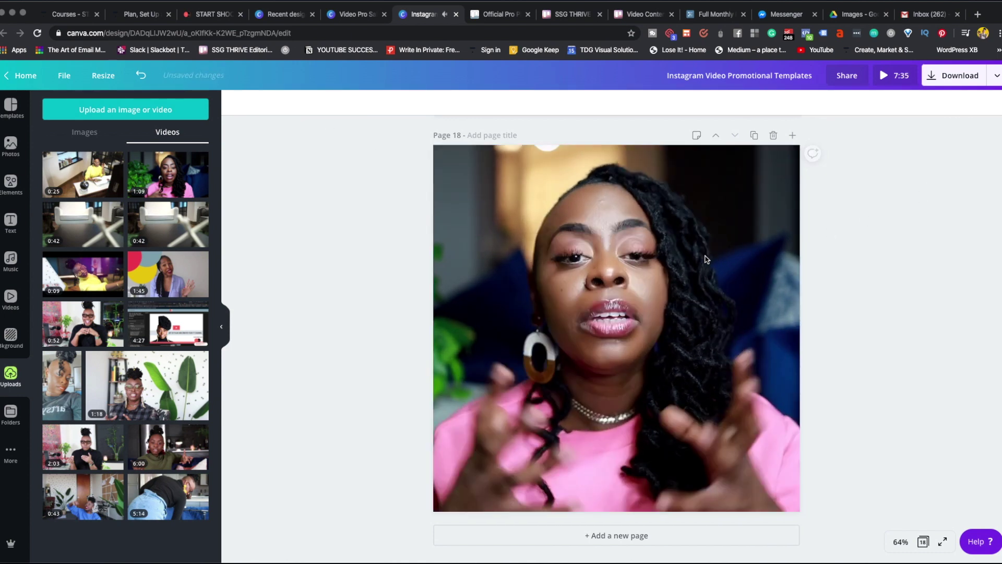
pyautogui.click(593, 324)
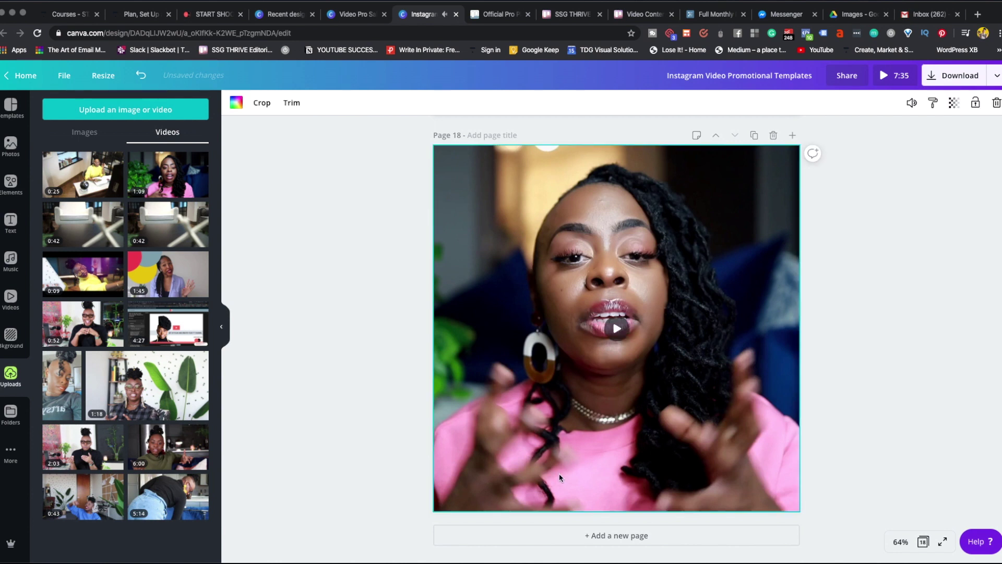
pyautogui.scroll(2, 621, 339)
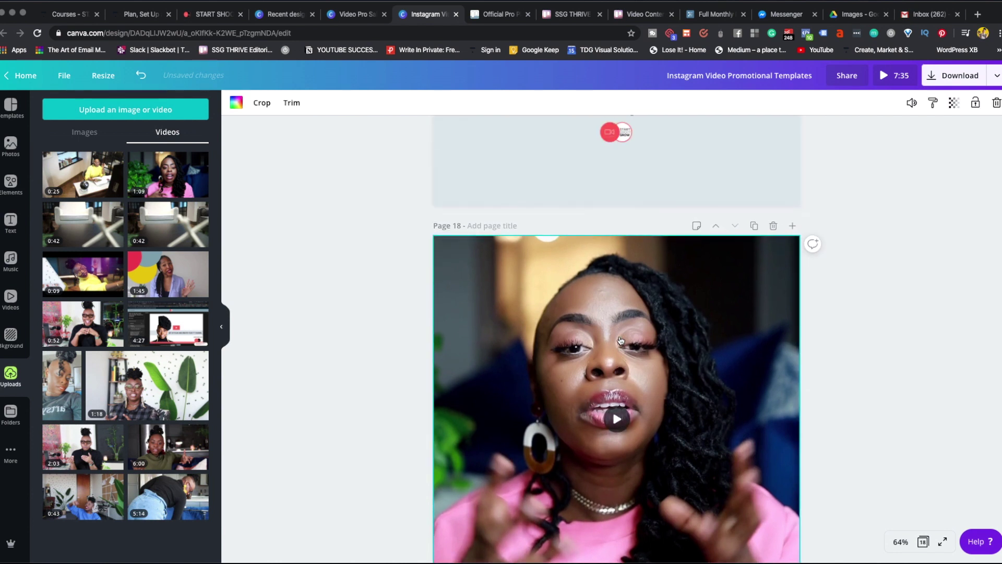
pyautogui.scroll(2, 620, 341)
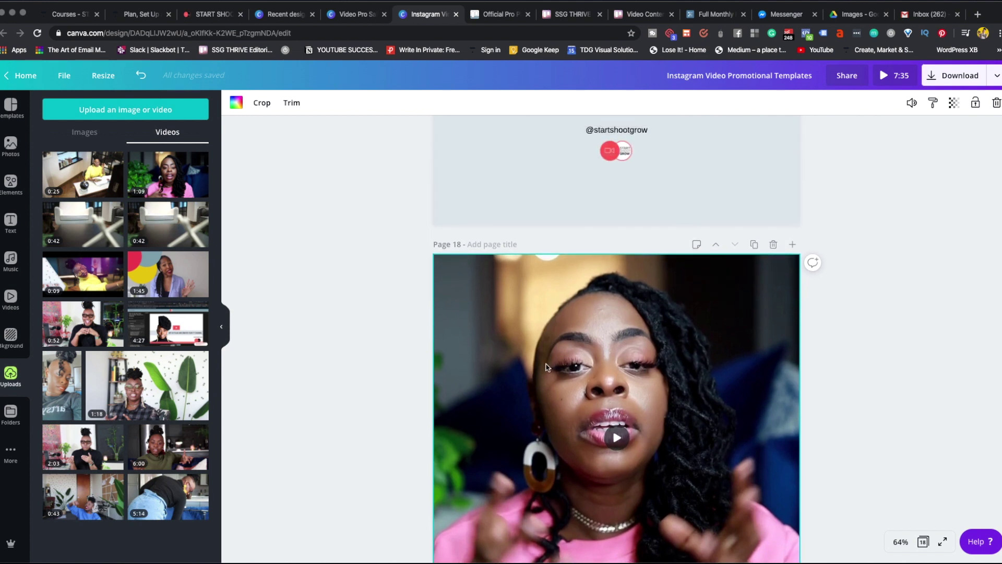
# Set up a download of page 5 only, with Video as the file type.
pyautogui.scroll(20, 678, 387)
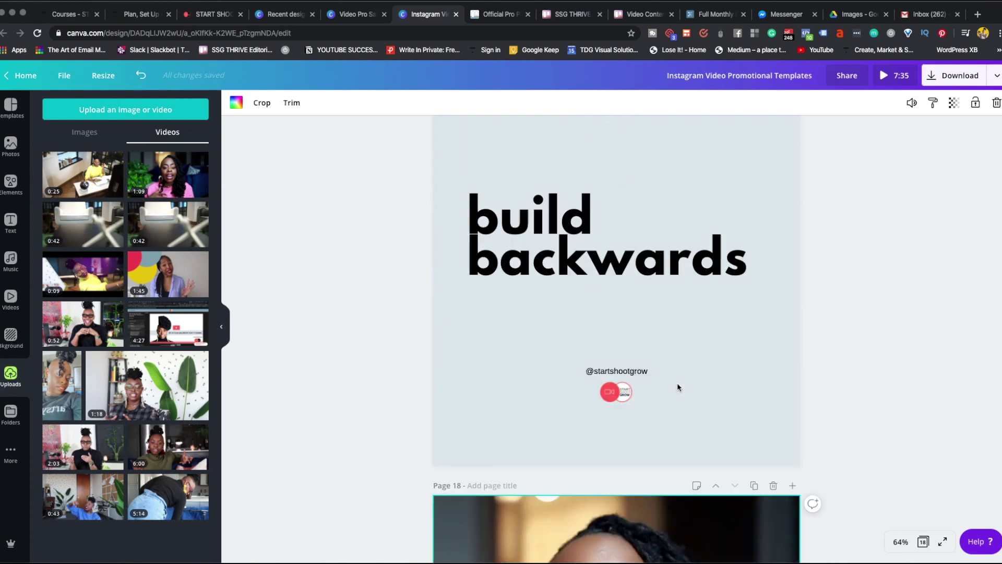
pyautogui.scroll(20, 660, 386)
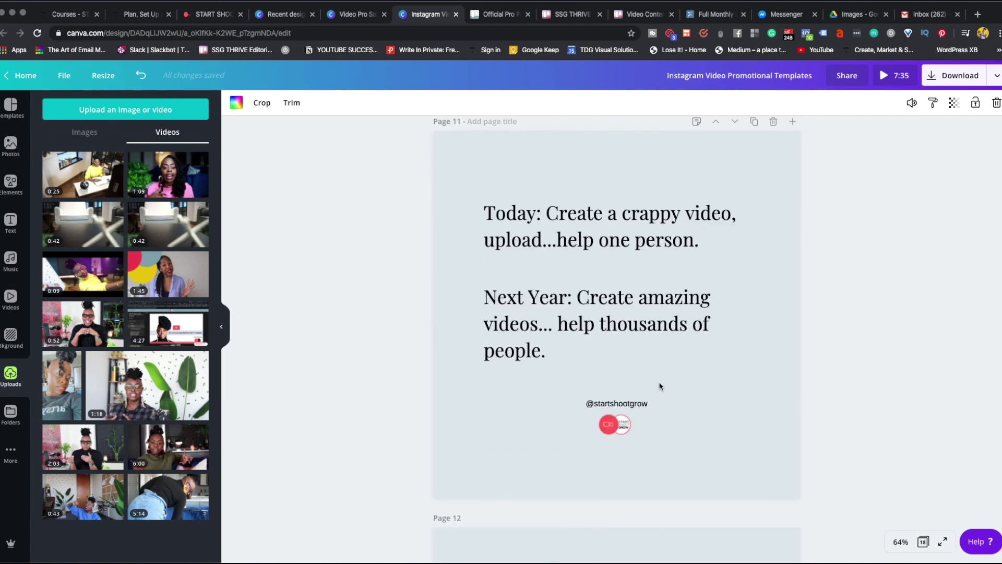
pyautogui.scroll(10, 665, 386)
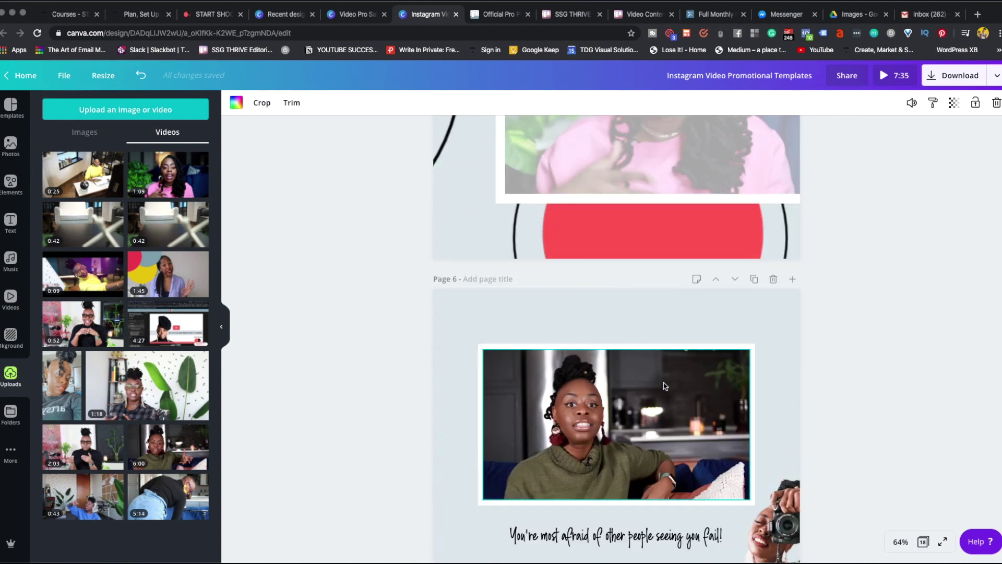
pyautogui.click(718, 222)
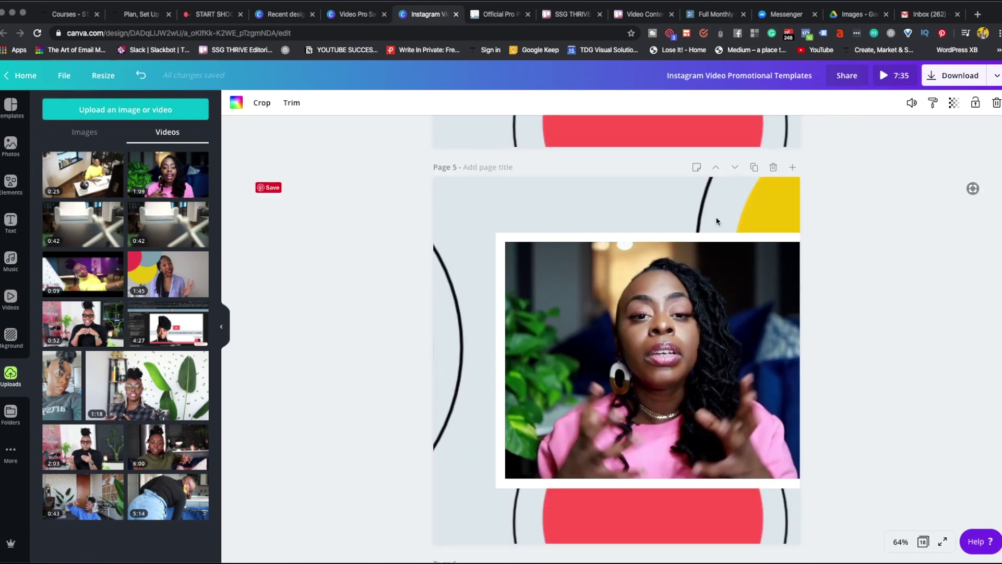
pyautogui.click(952, 78)
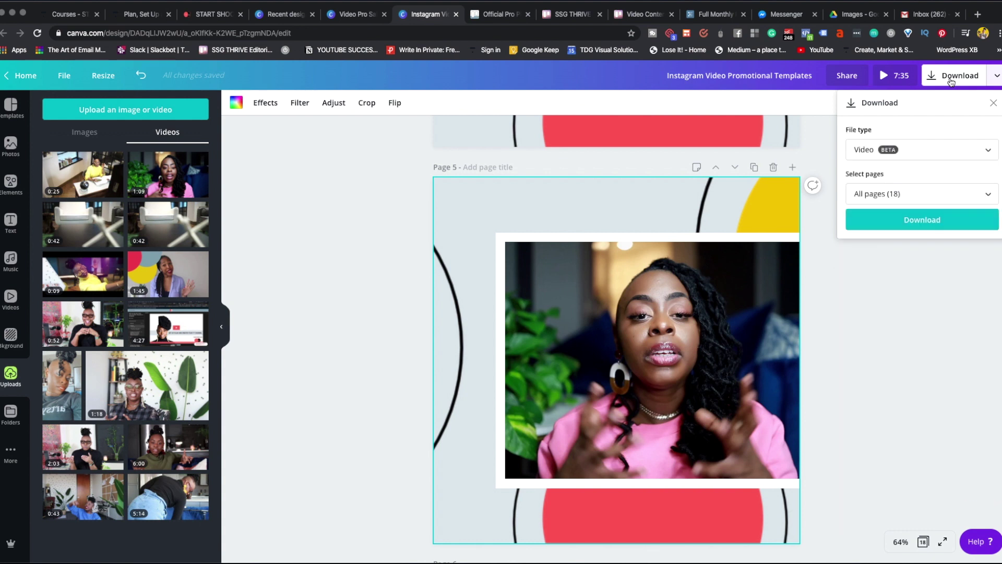
pyautogui.click(909, 157)
pyautogui.click(907, 180)
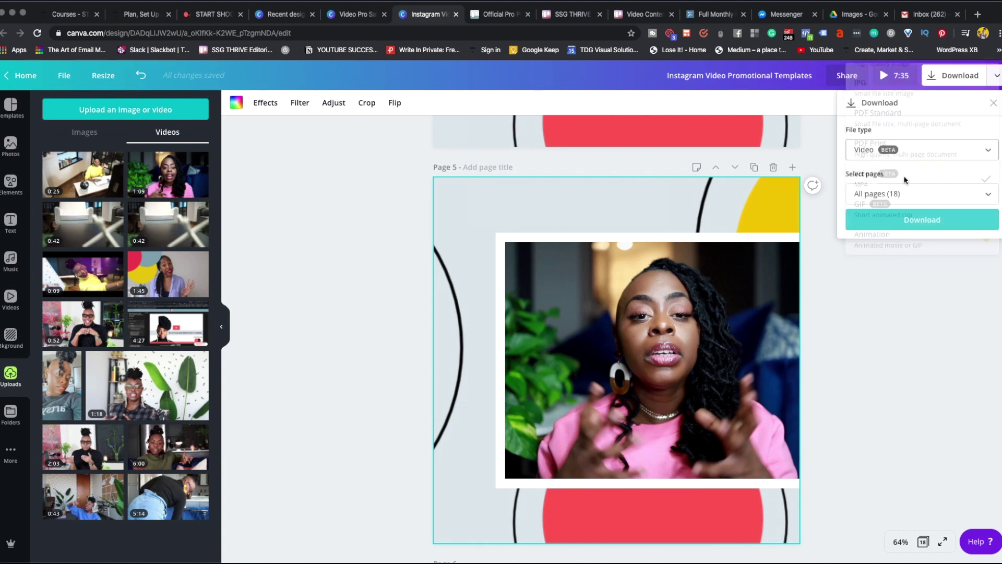
pyautogui.click(875, 198)
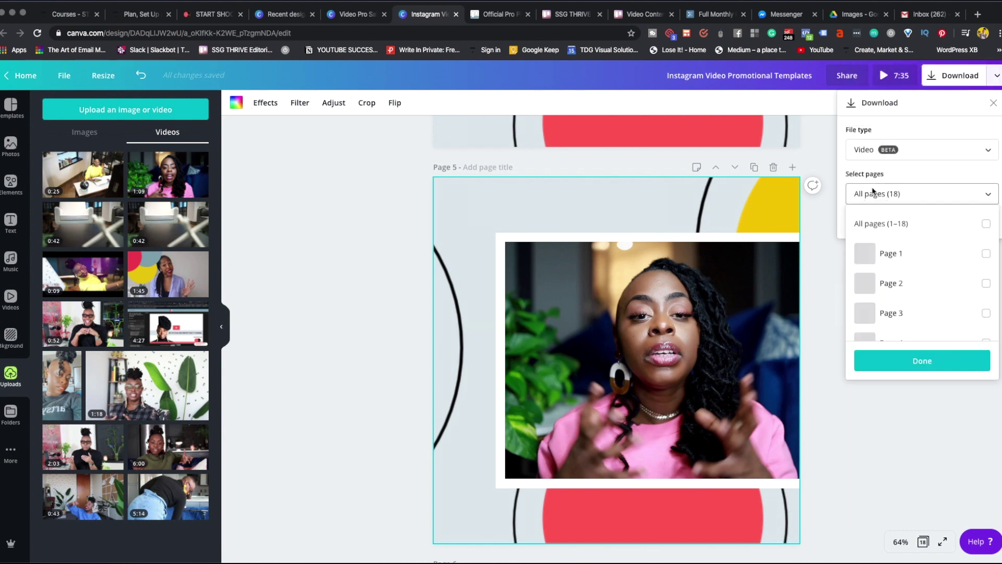
pyautogui.scroll(-2, 907, 284)
pyautogui.click(898, 292)
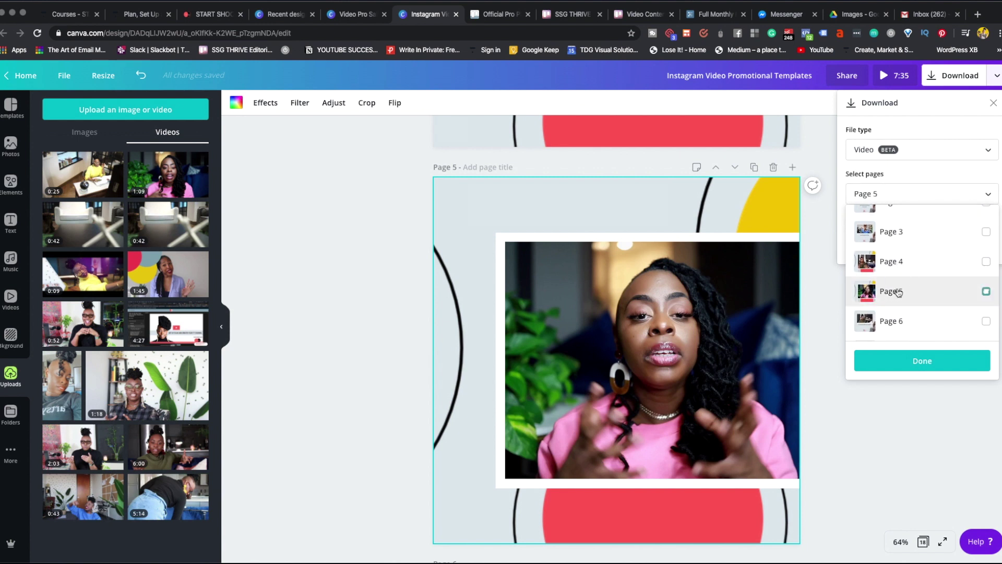
pyautogui.click(891, 361)
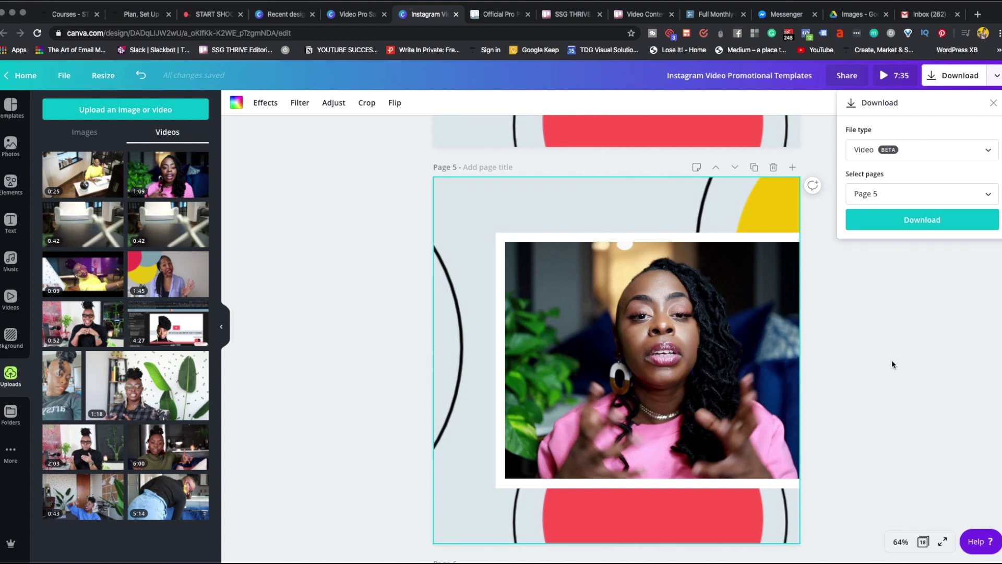
pyautogui.click(882, 232)
# Look through the pages of the Video Pro Sales Page Video design and return to the Instagram Video Promotional Templates design.
pyautogui.click(358, 15)
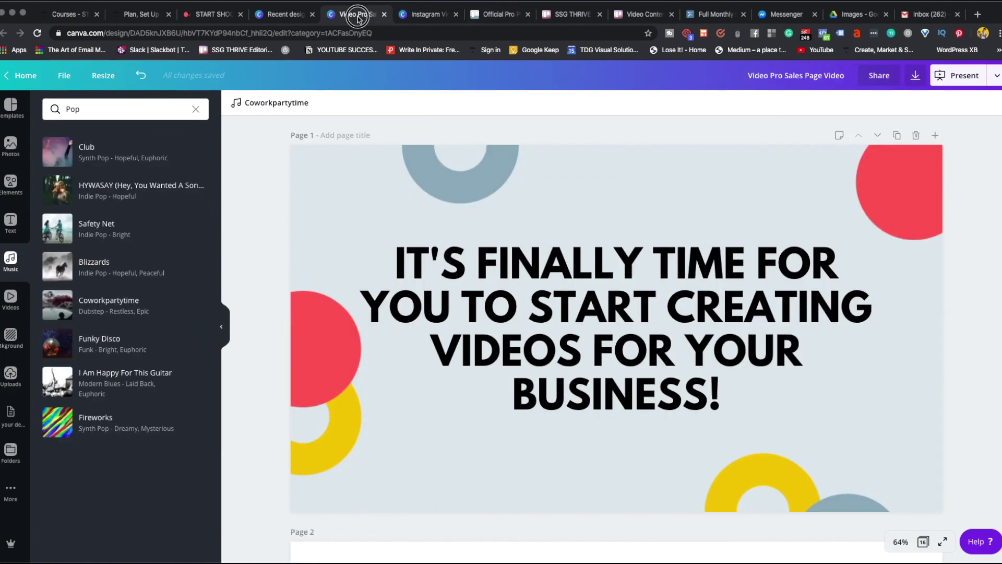
pyautogui.scroll(-20, 512, 382)
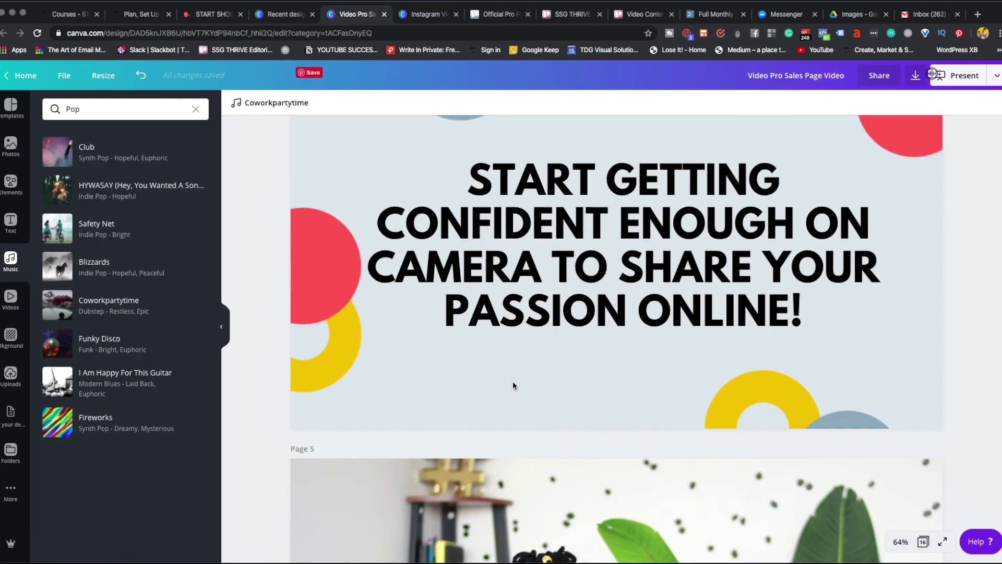
pyautogui.scroll(-1, 513, 386)
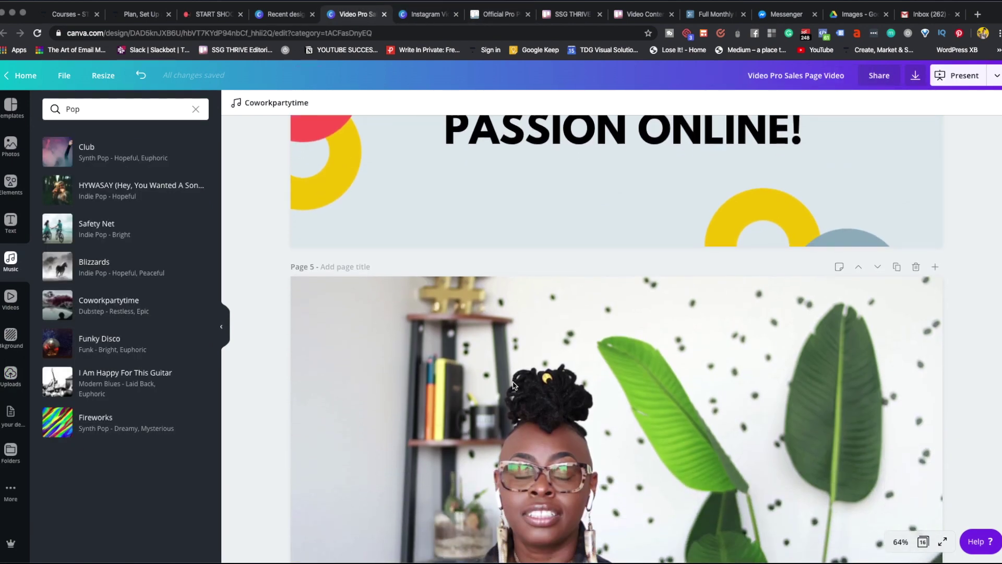
pyautogui.scroll(-20, 522, 387)
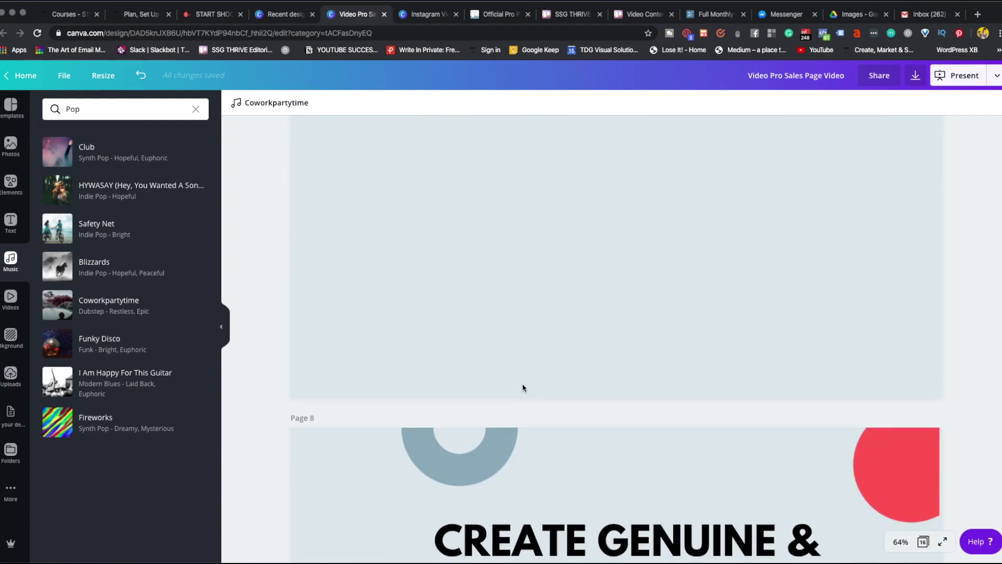
pyautogui.click(423, 14)
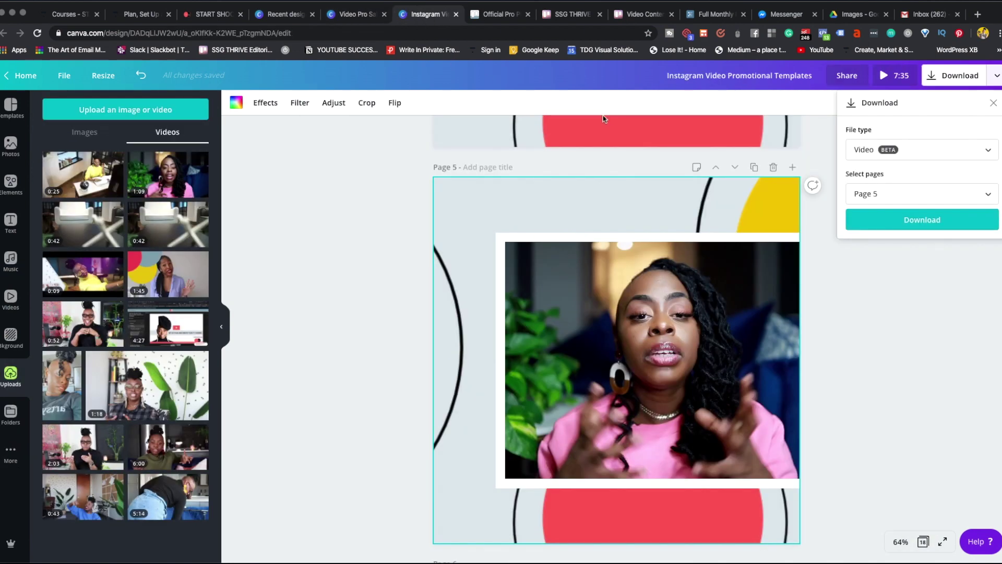
pyautogui.click(882, 308)
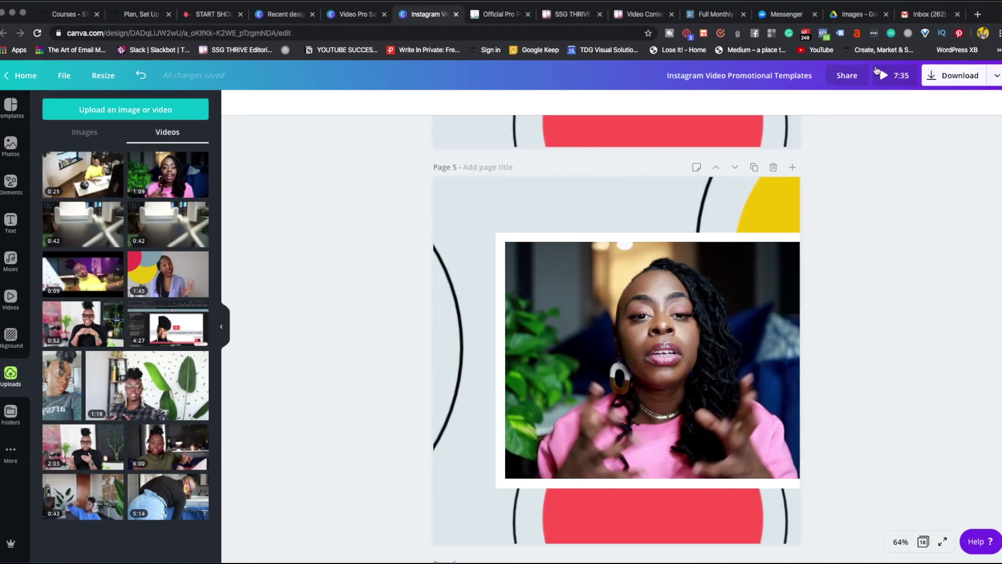
# Download only page 5 as a video and dismiss the publishing message.
pyautogui.click(943, 79)
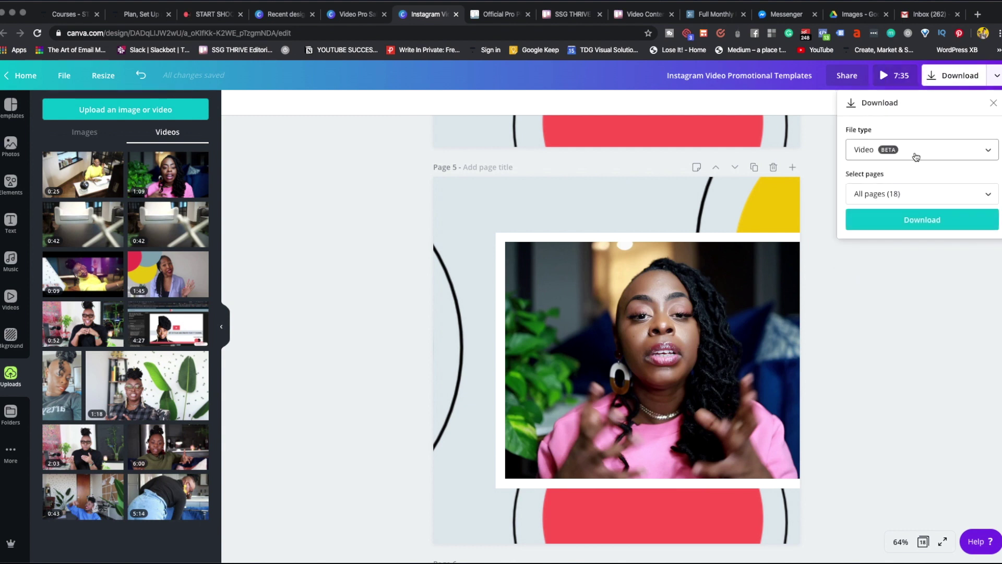
pyautogui.click(869, 193)
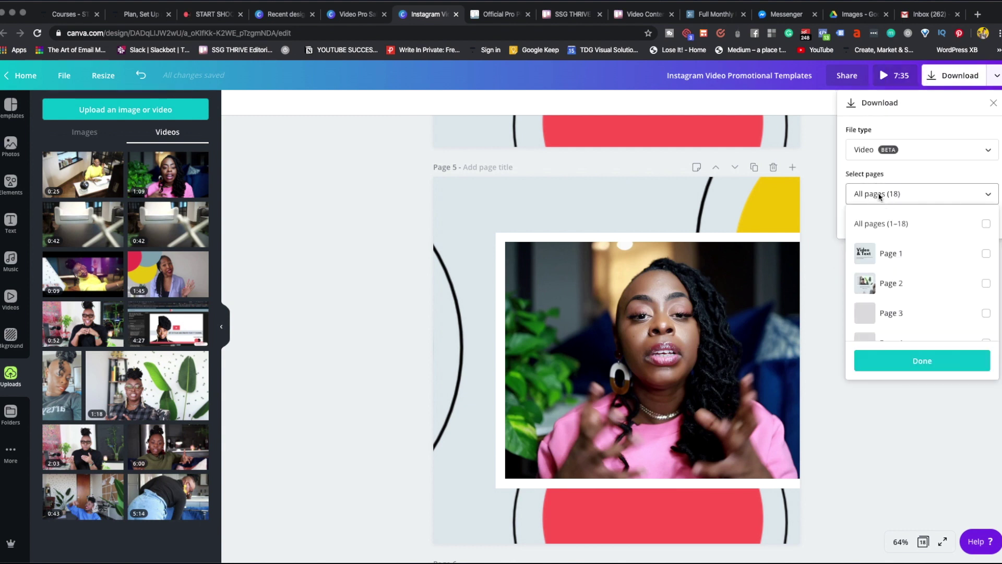
pyautogui.scroll(-2, 895, 307)
pyautogui.scroll(-3, 895, 310)
pyautogui.scroll(3, 891, 249)
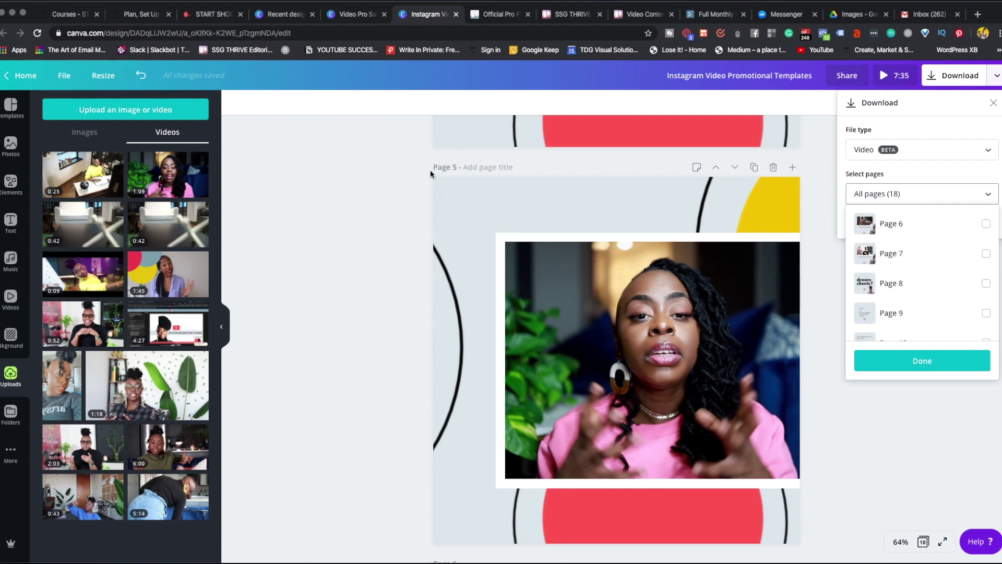
pyautogui.scroll(2, 895, 279)
pyautogui.click(904, 274)
pyautogui.click(904, 361)
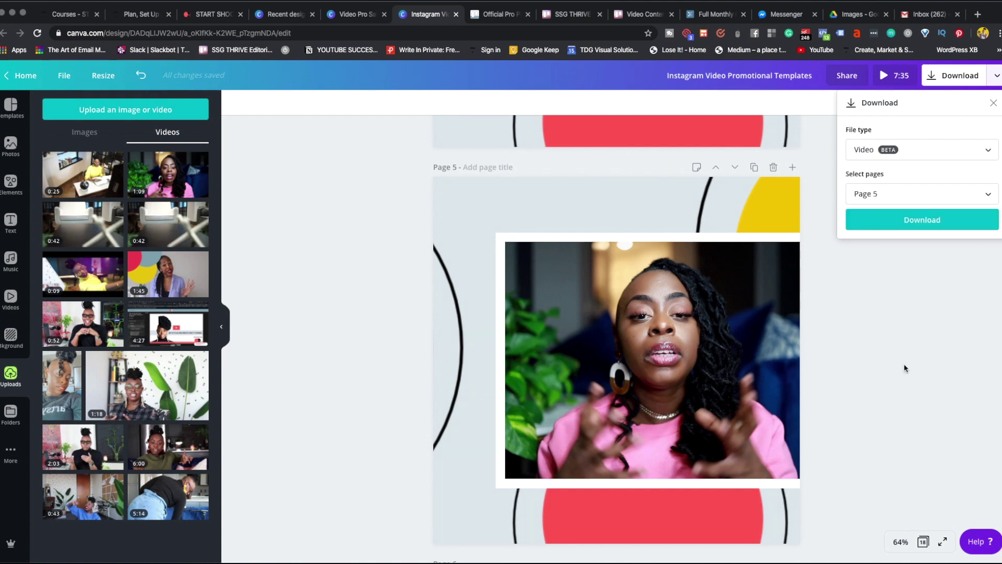
pyautogui.click(895, 228)
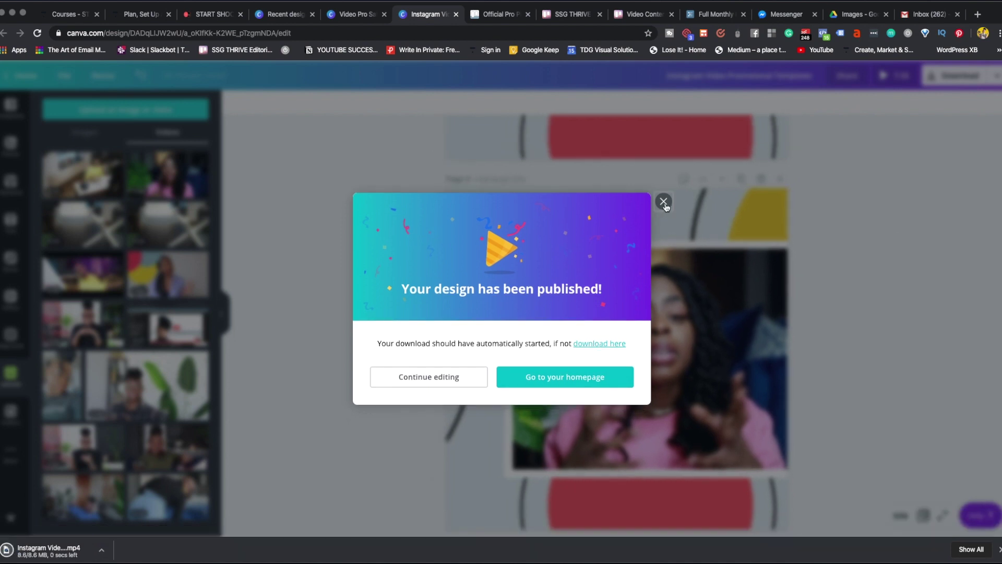
pyautogui.click(663, 208)
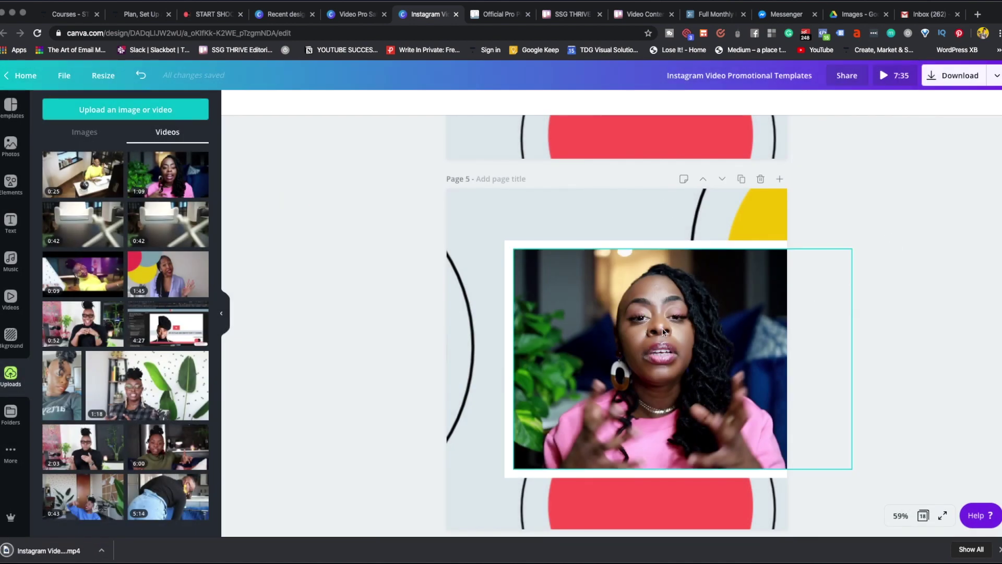
# Review the video and text templates on pages 1 to 4 of the Instagram design.
pyautogui.scroll(6, 667, 329)
pyautogui.scroll(6, 667, 329)
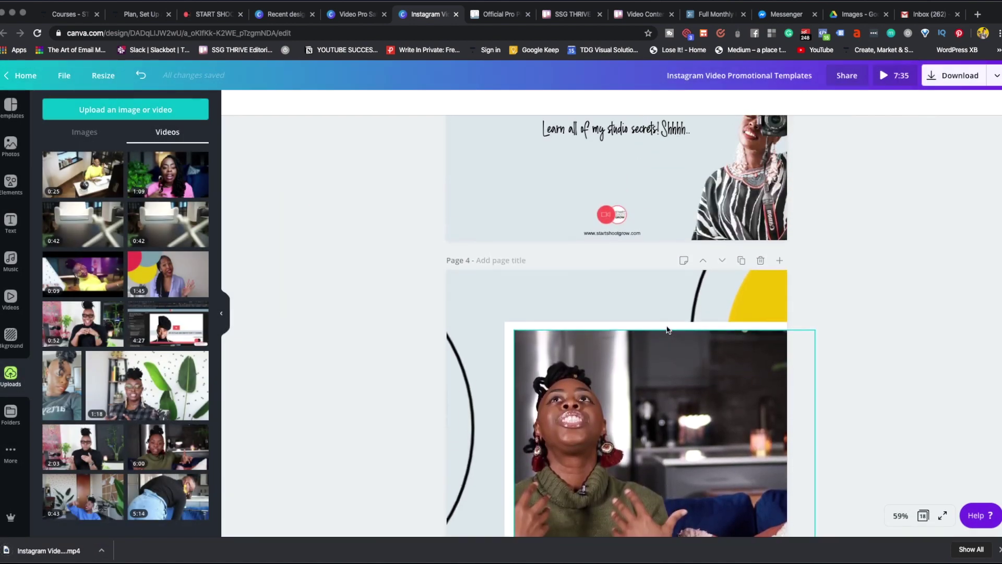
pyautogui.scroll(3, 667, 329)
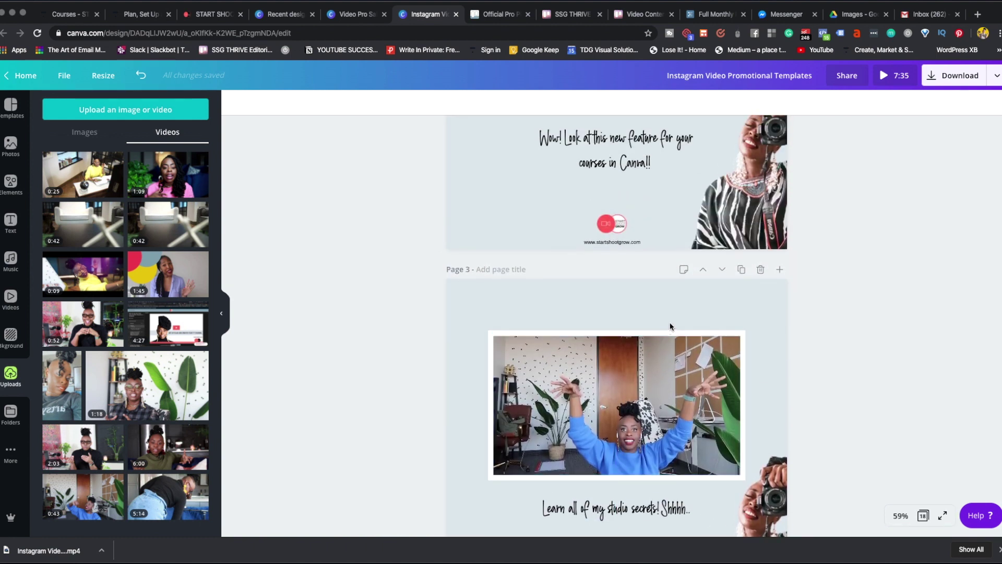
pyautogui.scroll(6, 672, 327)
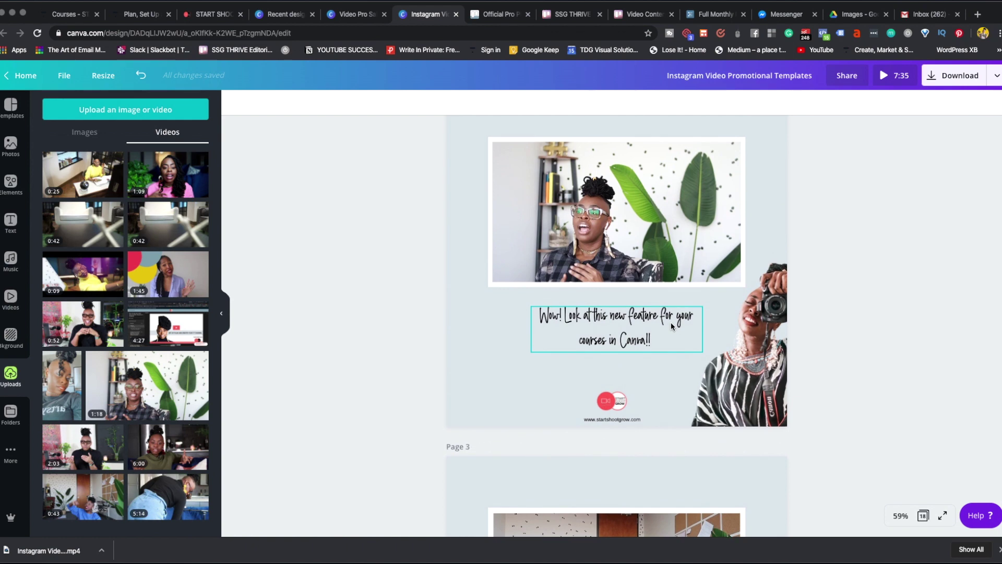
pyautogui.scroll(4, 671, 322)
pyautogui.scroll(-6, 672, 321)
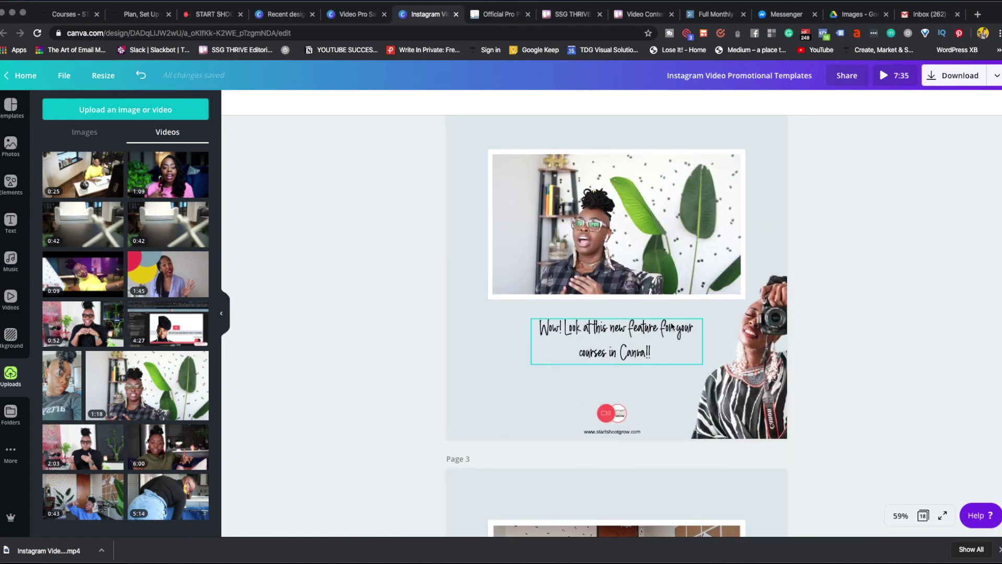
pyautogui.scroll(7, 671, 321)
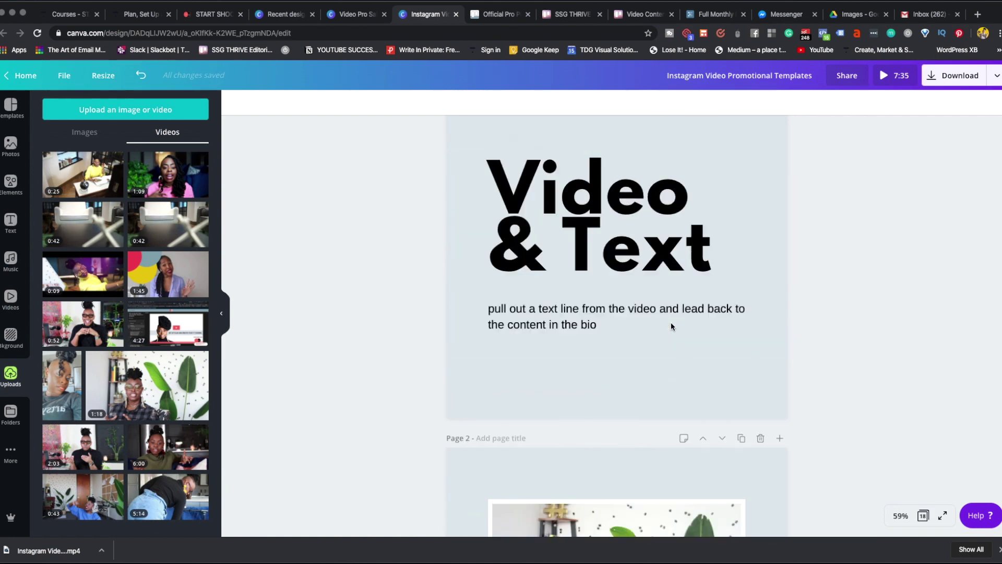
pyautogui.scroll(-5, 671, 321)
pyautogui.scroll(-2, 672, 325)
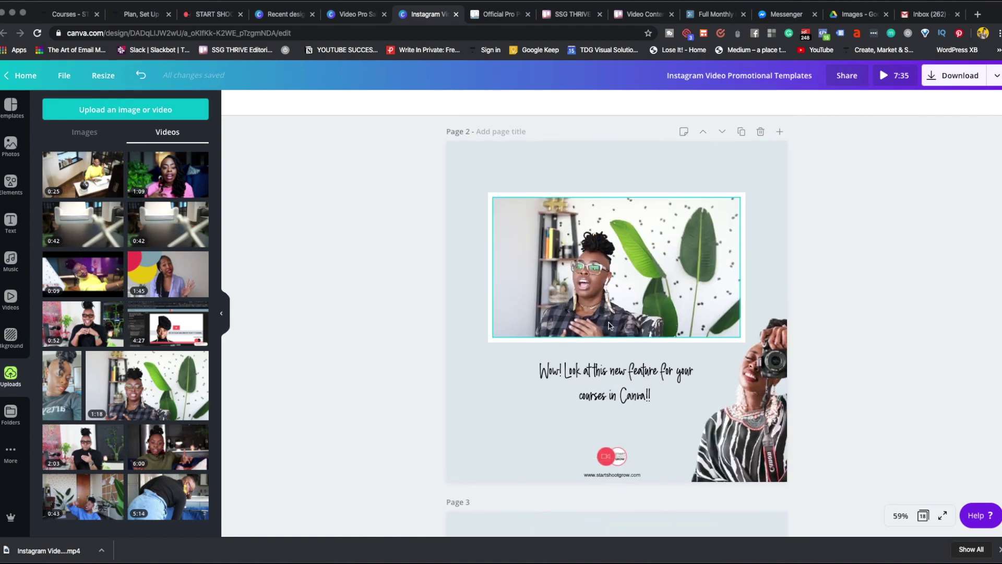